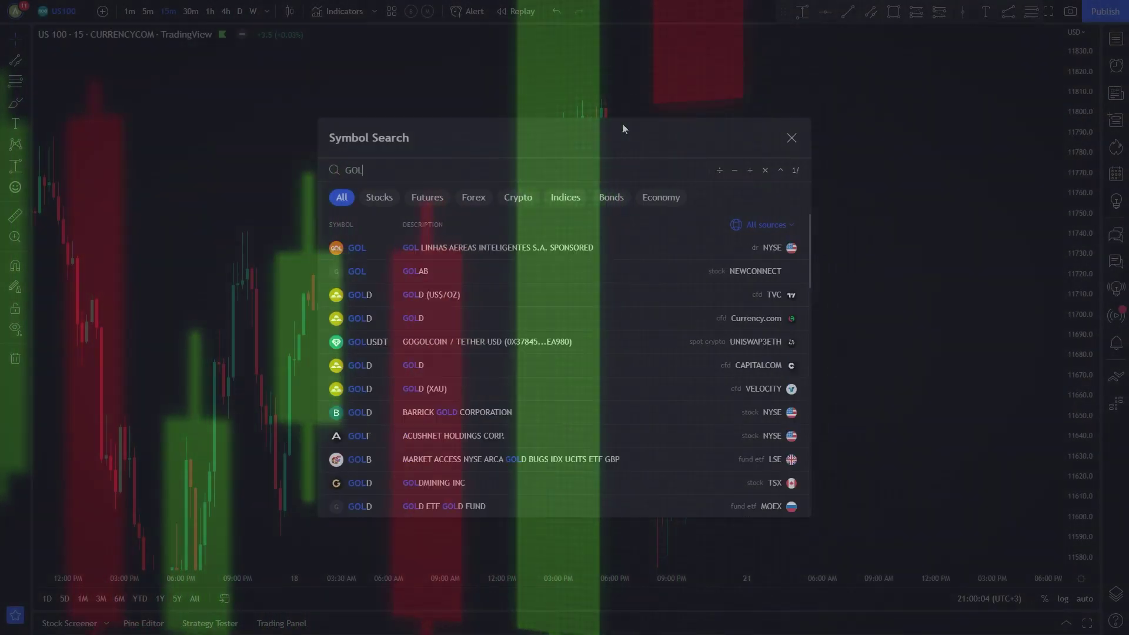
Load the GOLD chart from symbol search and switch it to the 1-hour timeframe
text(GOLD)
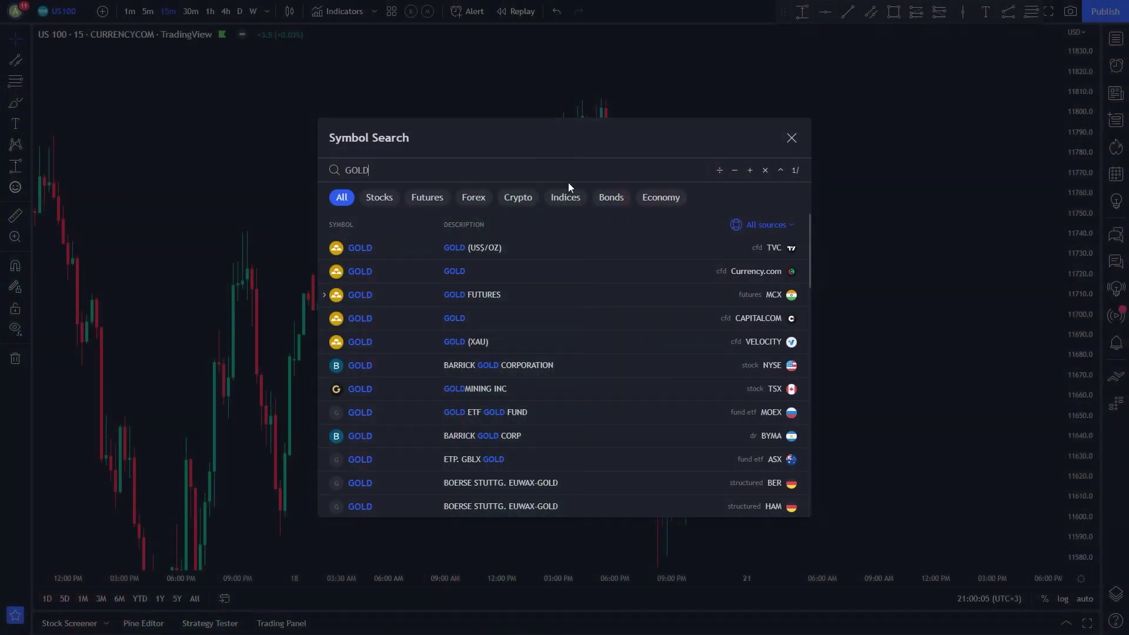
click(514, 275)
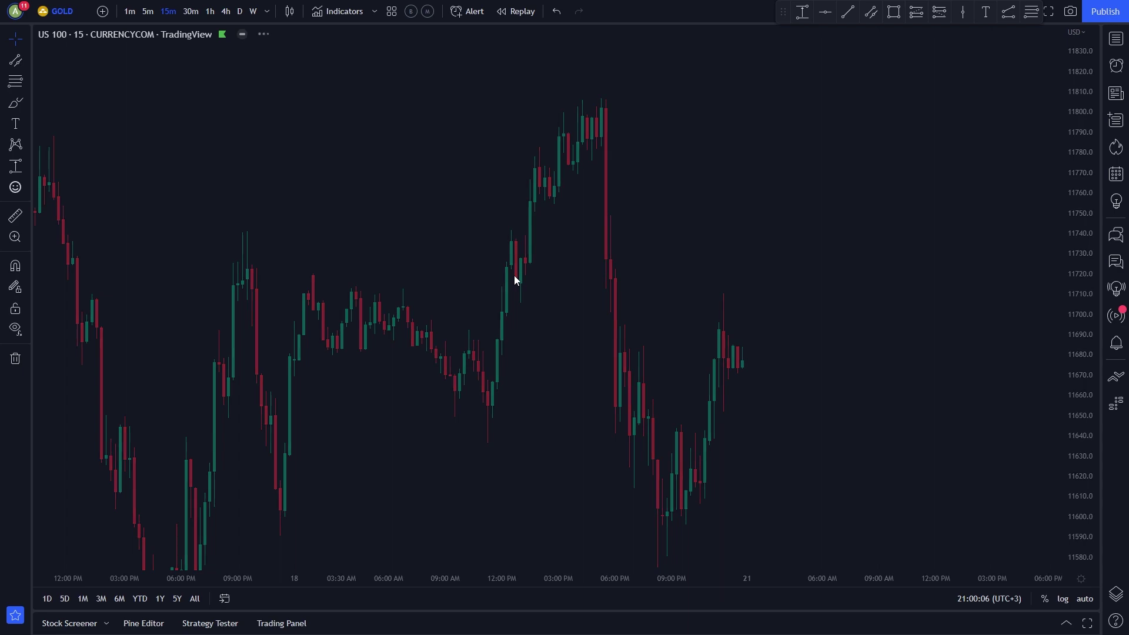
click(210, 11)
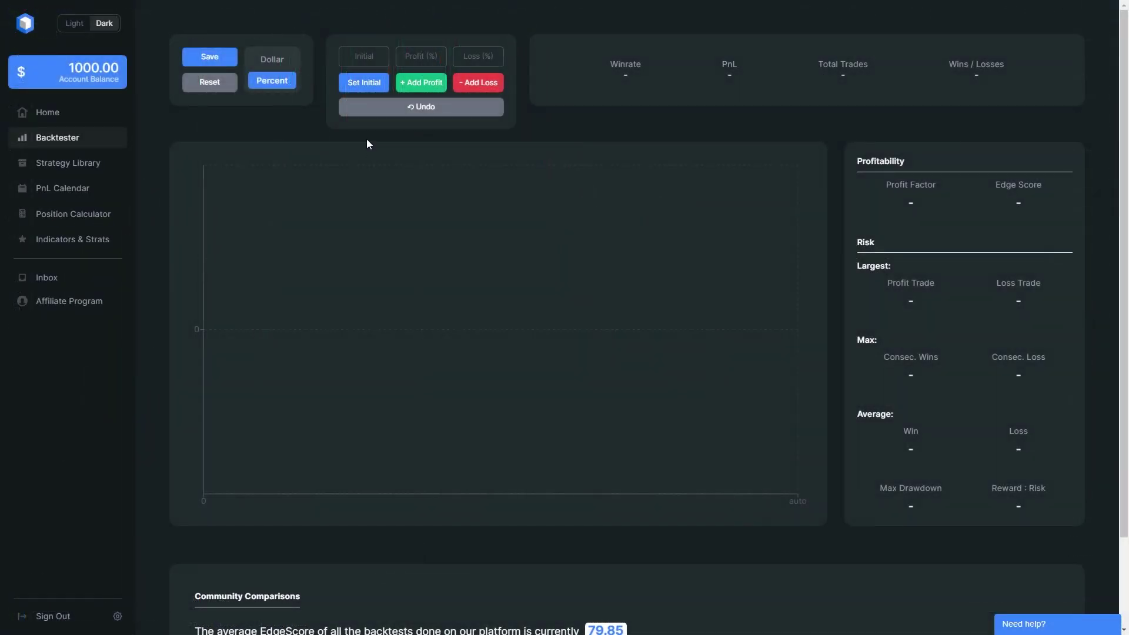
Enter a 1000 initial balance, 1.5% profit and 1% loss in Trader Edge
text(1000)
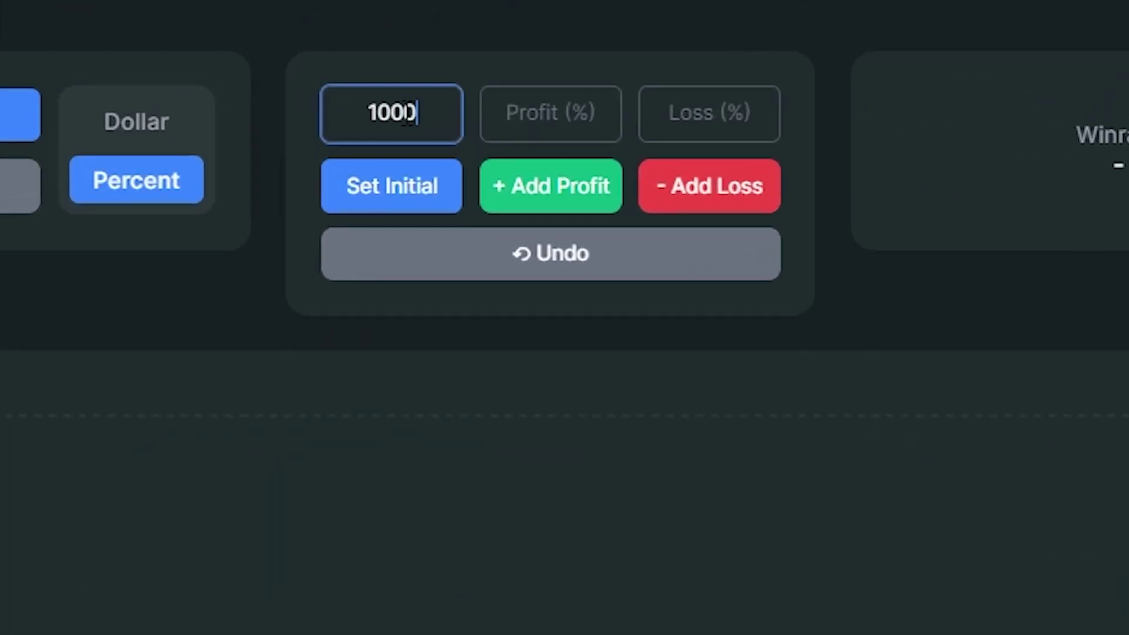
click(487, 112)
text(3)
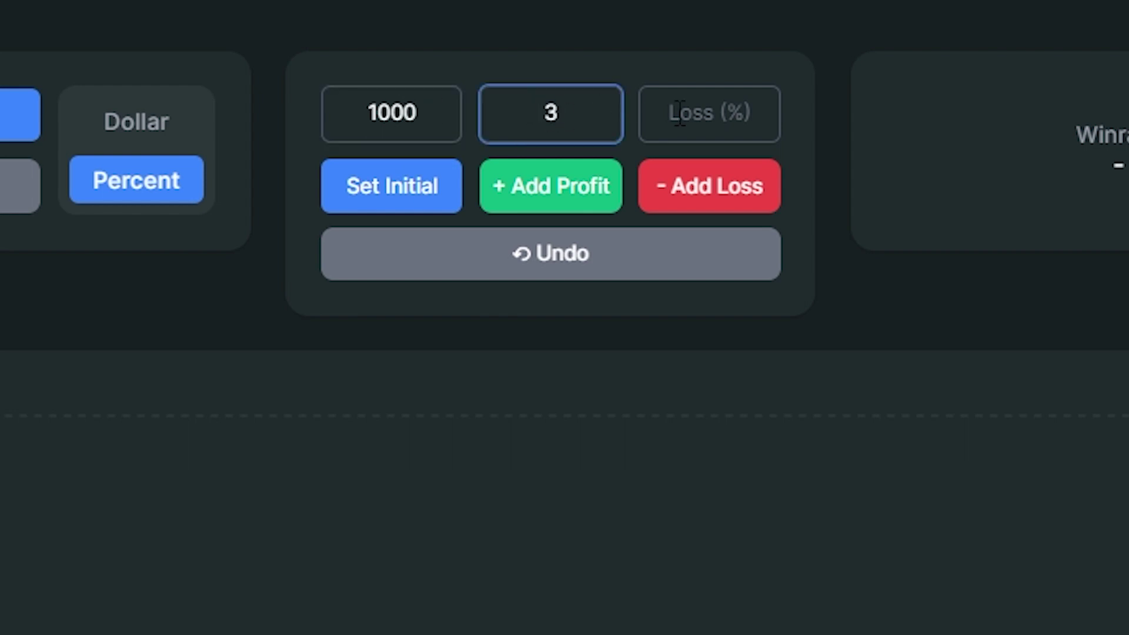
click(717, 120)
text(1)
click(663, 422)
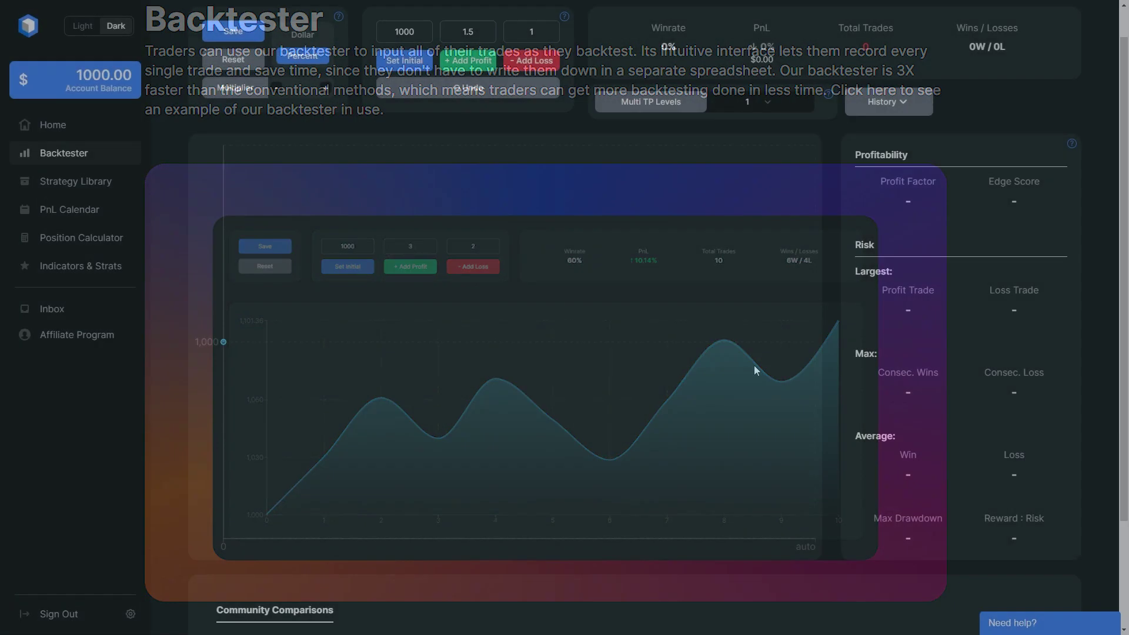
Log a win, two losses, then three more wins
click(452, 65)
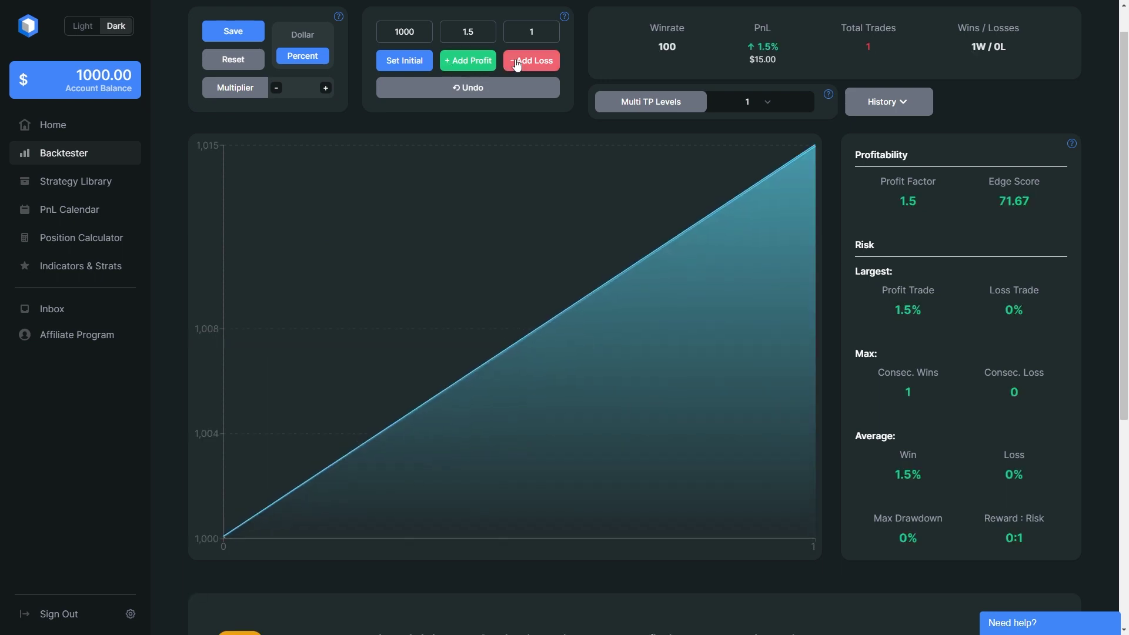
click(528, 63)
click(528, 63)
click(531, 65)
click(468, 64)
click(468, 64)
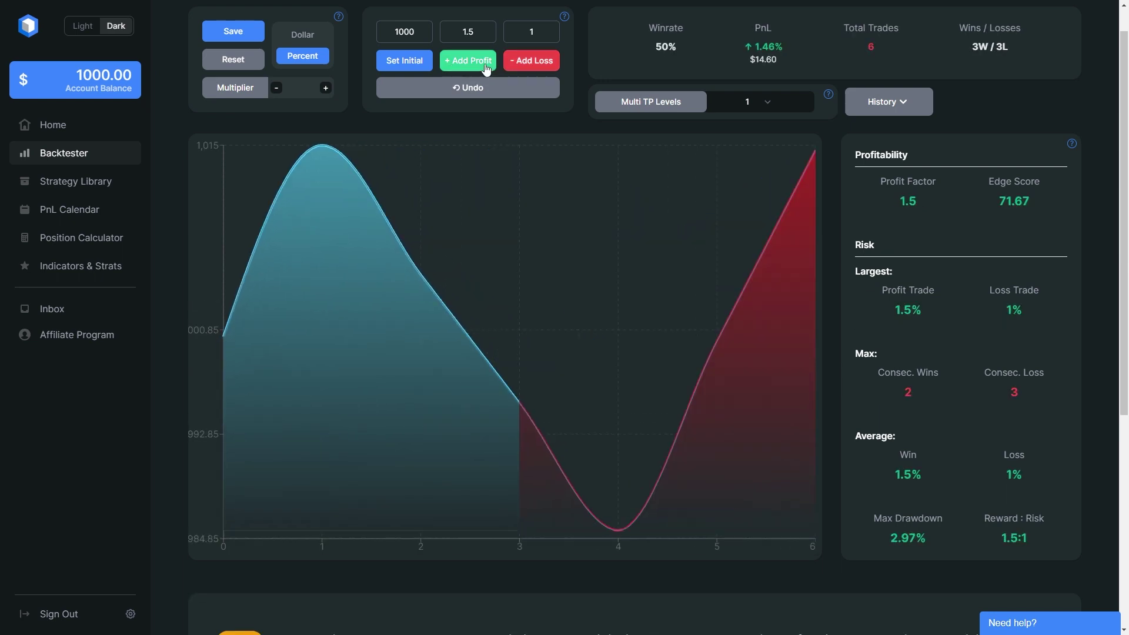
click(468, 63)
click(468, 64)
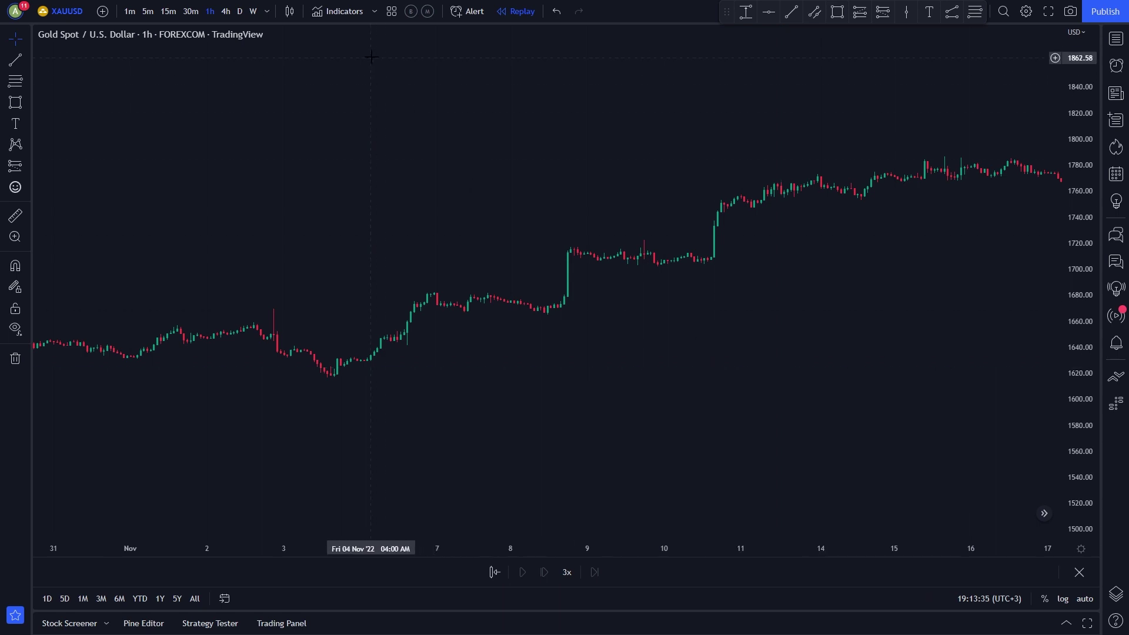
Search for 'ut bot' and add the UT Bot indicator to the chart
click(353, 16)
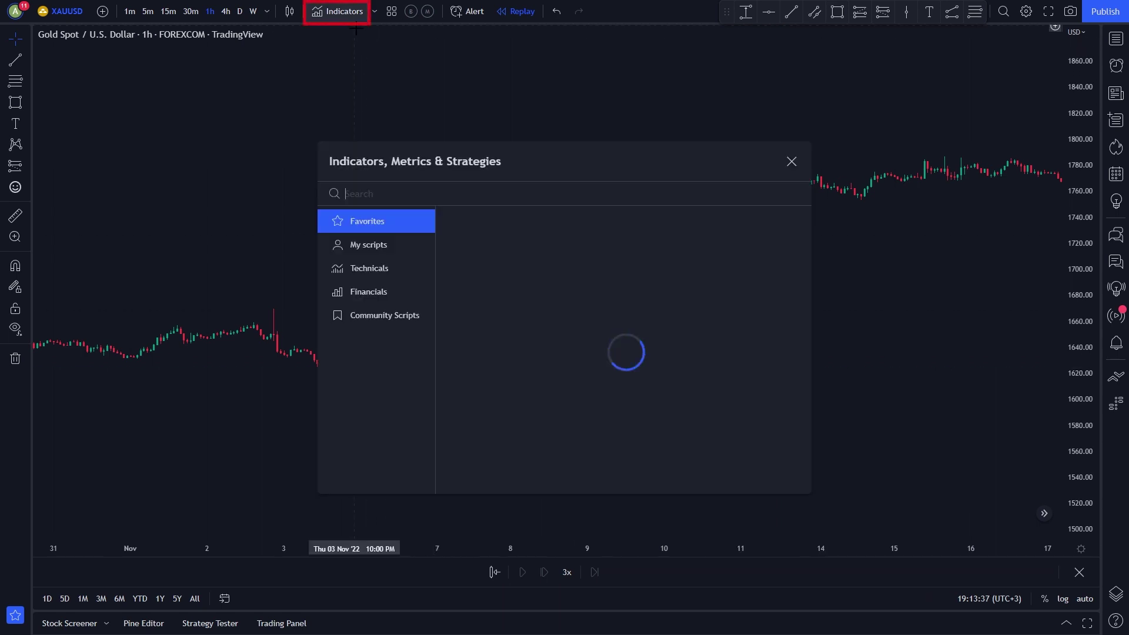
text(ut bot)
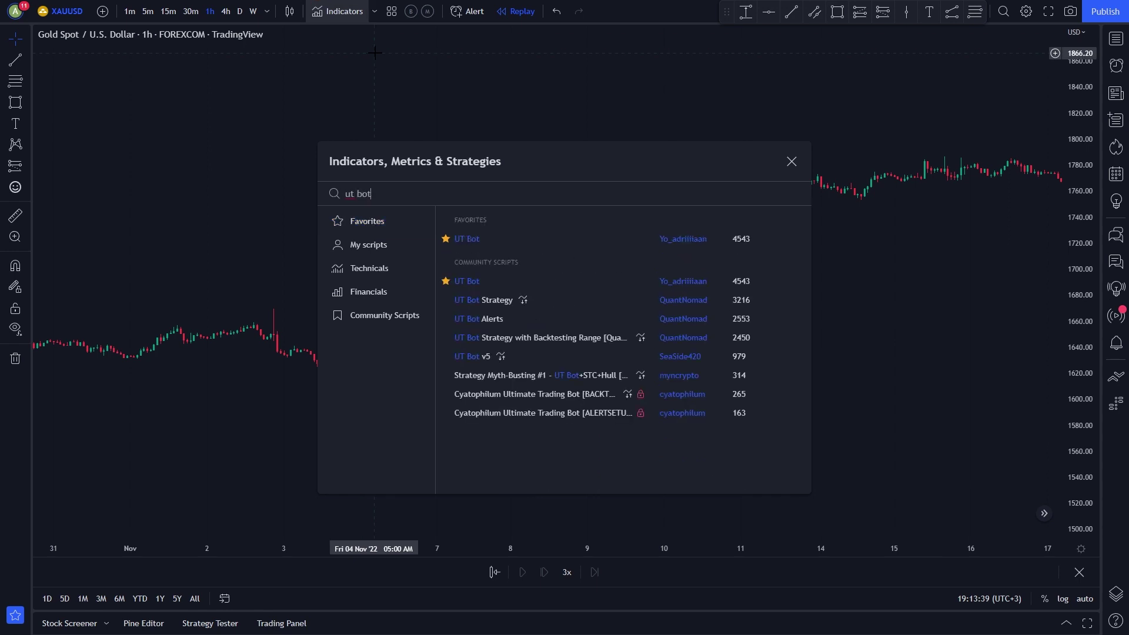
click(481, 239)
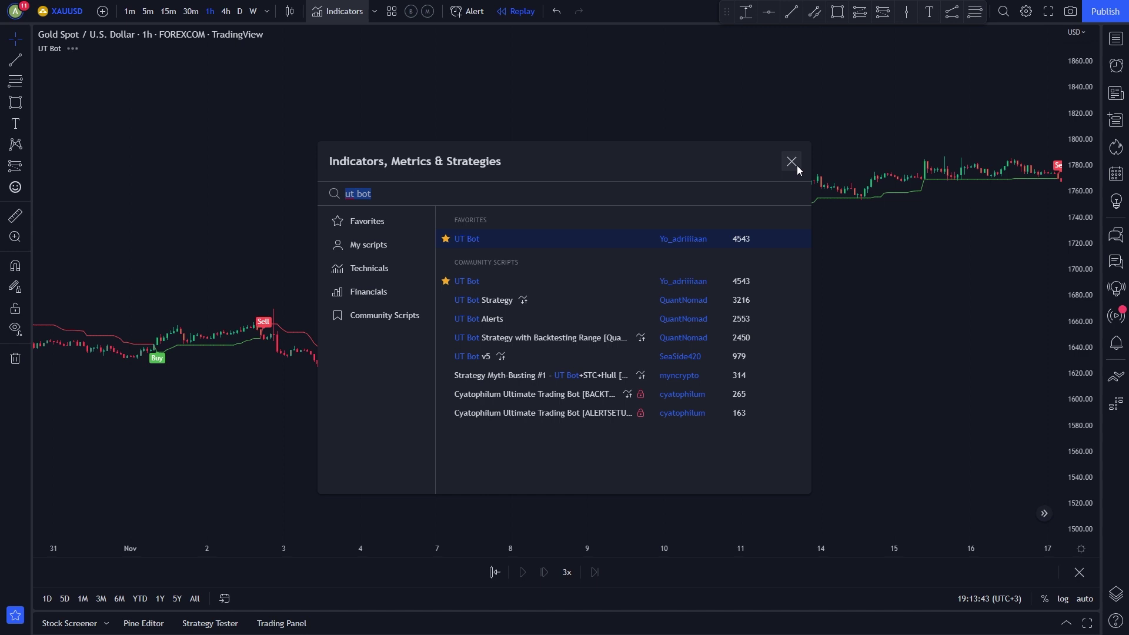
click(797, 167)
drag(794, 202, 1022, 336)
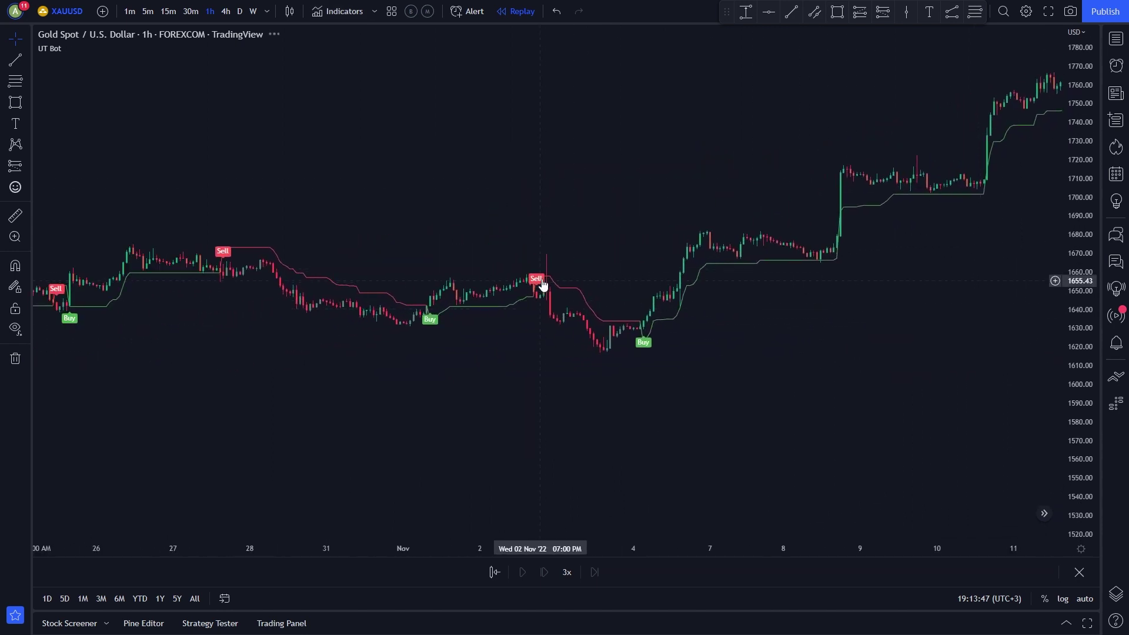
Turn off UT Bot's Trailing Stop and Bar Color, leaving only Buy/Sell labels
click(64, 51)
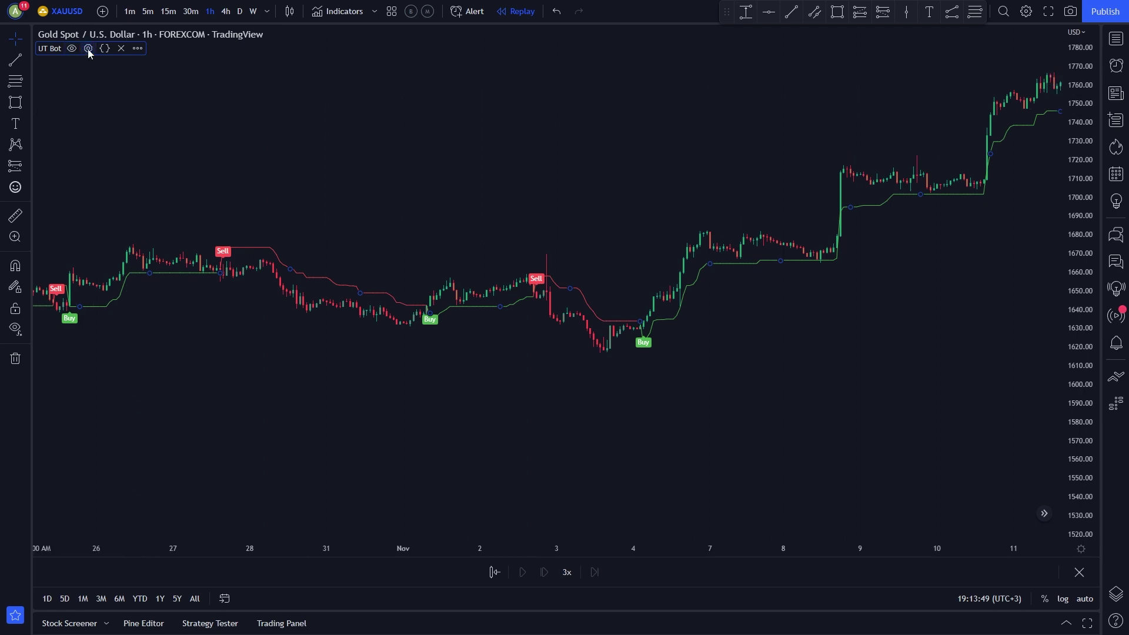
click(88, 49)
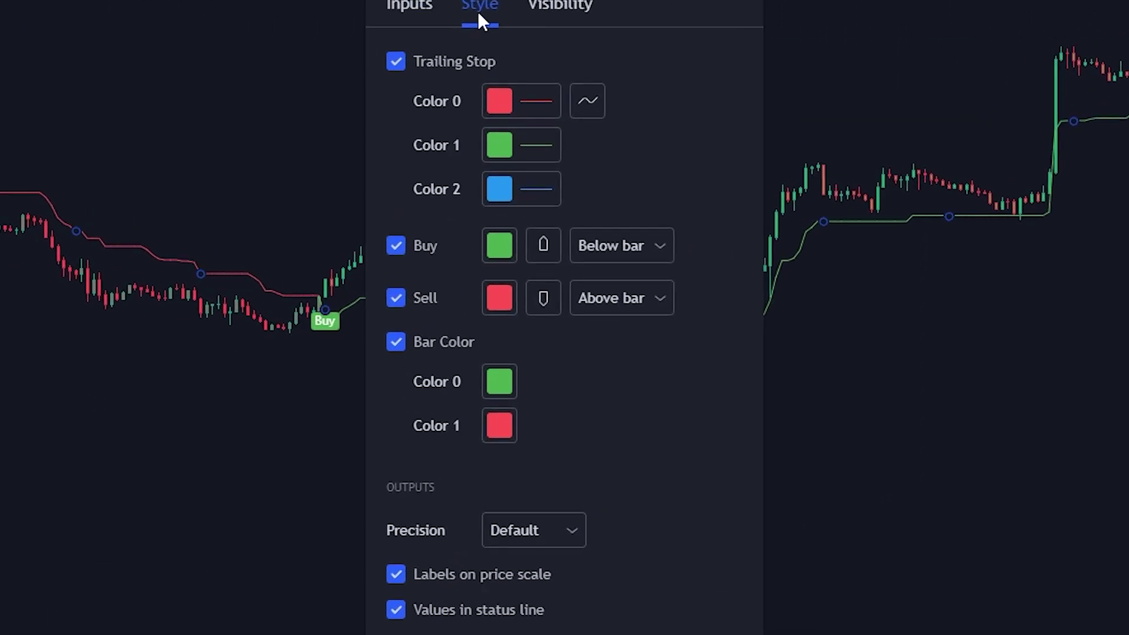
click(445, 73)
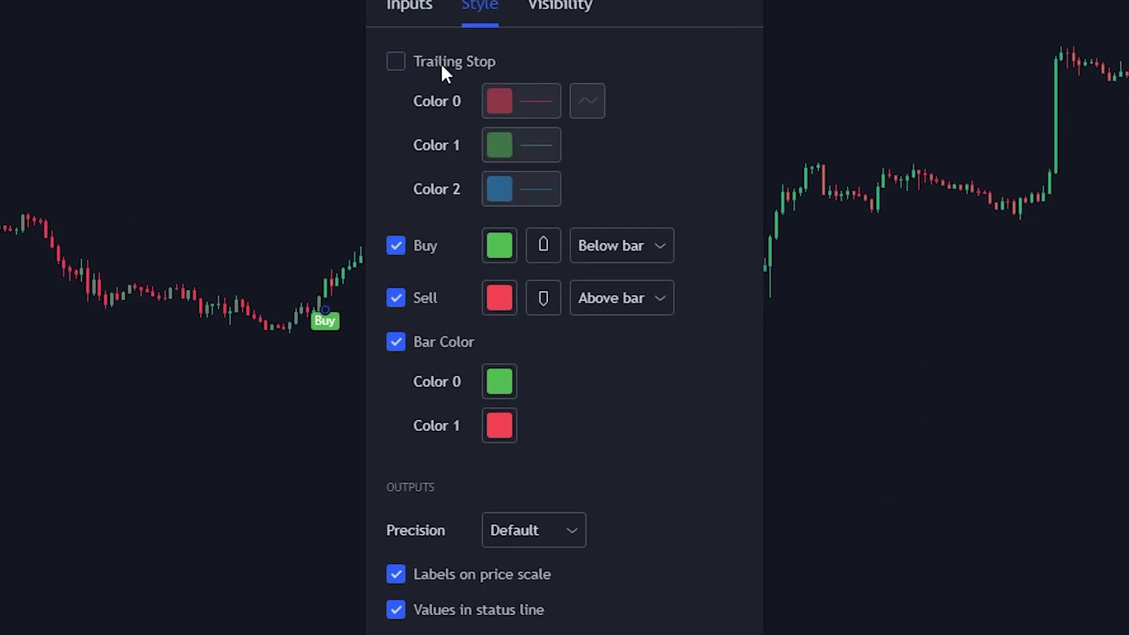
click(434, 353)
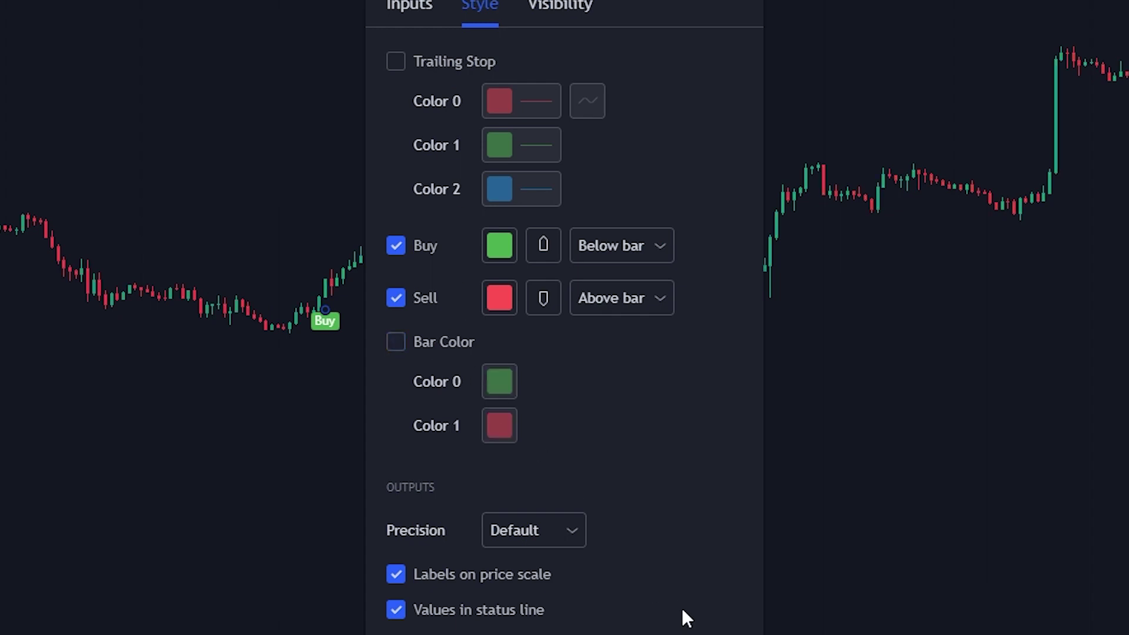
click(714, 634)
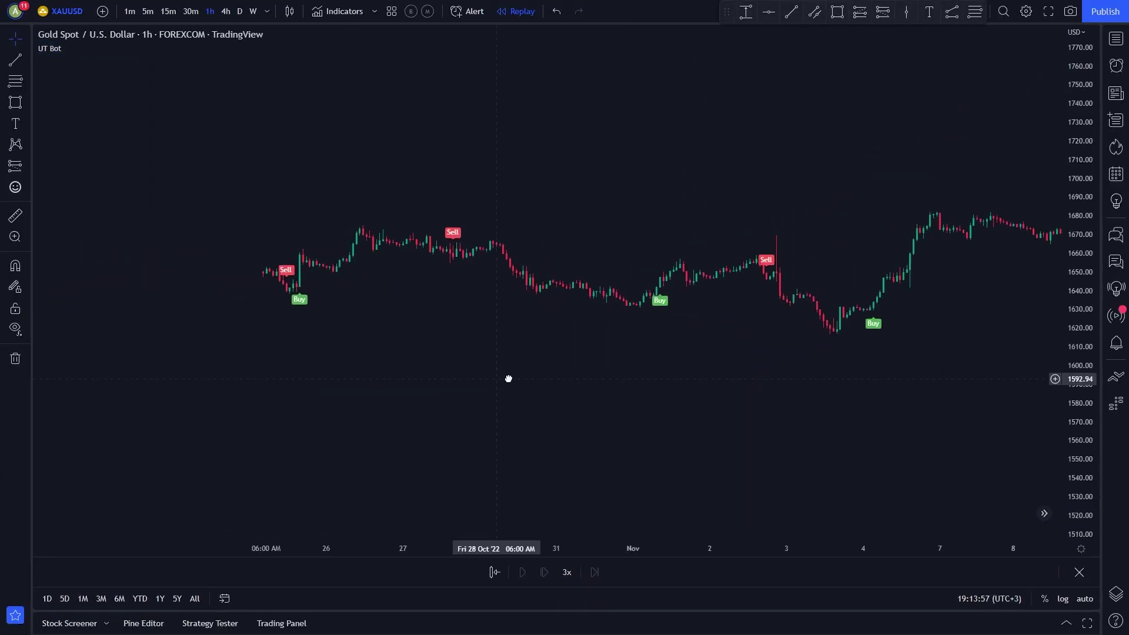
drag(509, 379, 630, 373)
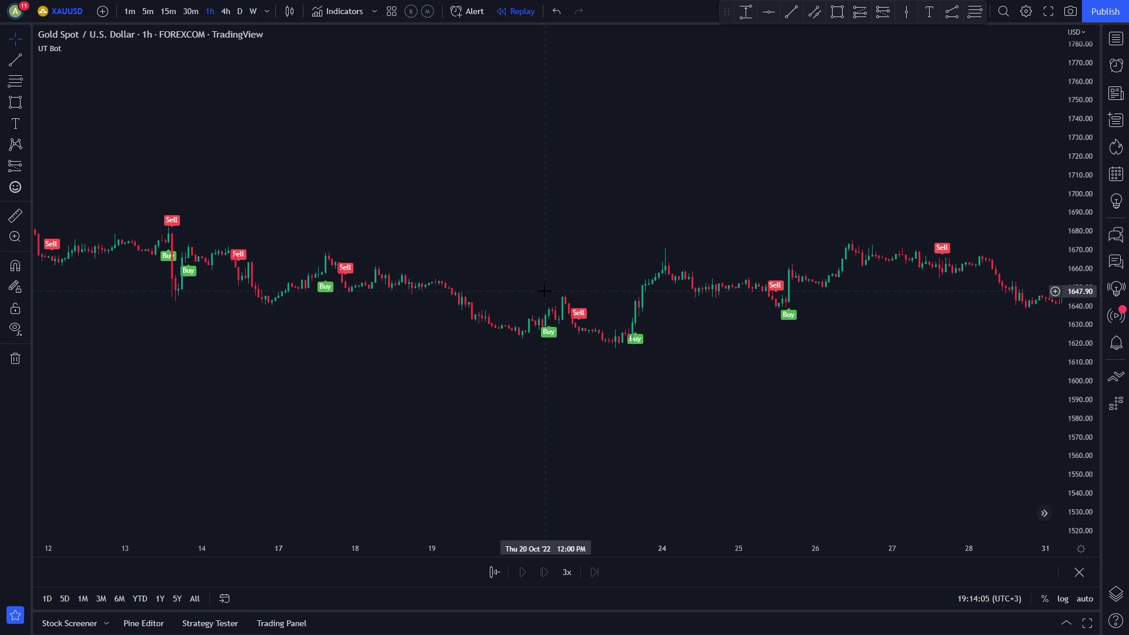
Search 'moving average exp' and add the Moving Average Exponential indicator
click(337, 19)
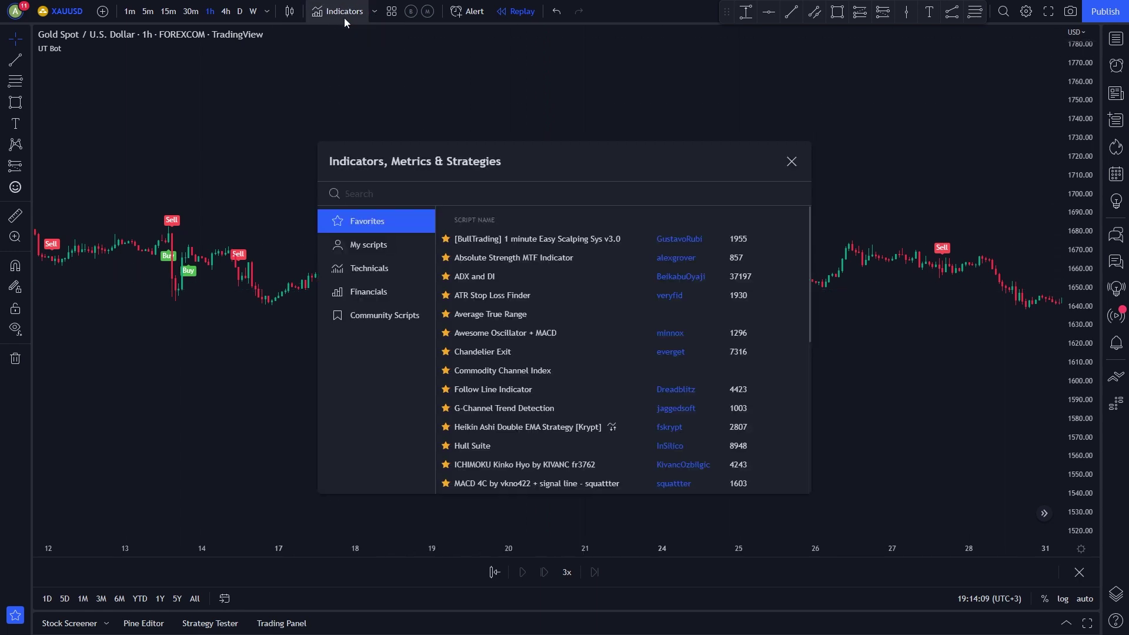
text(moving average)
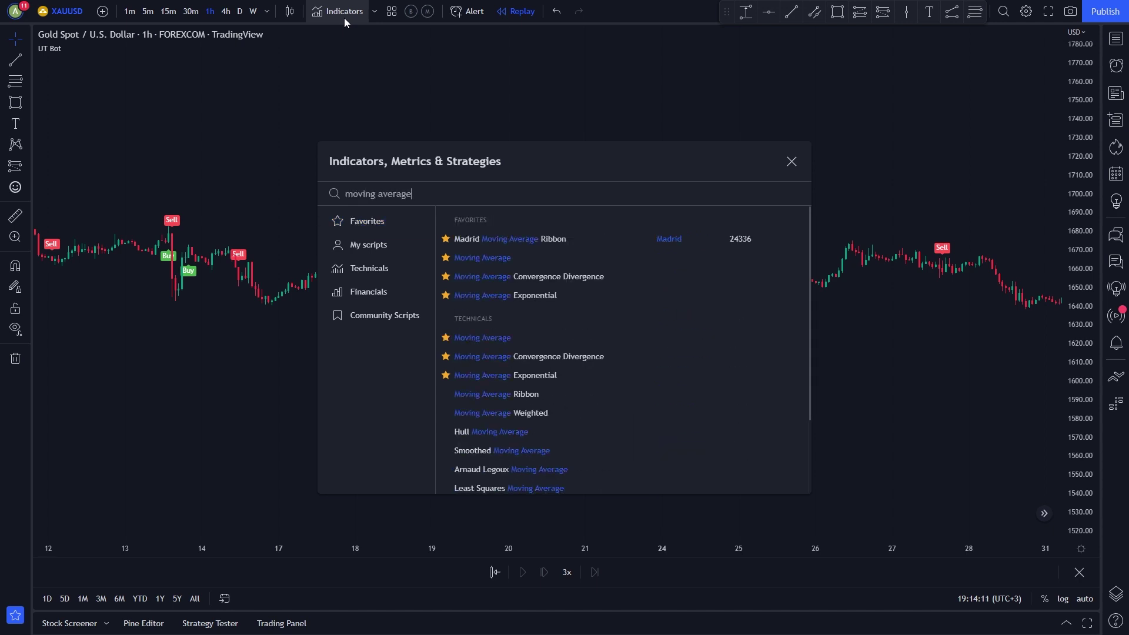
text( exp)
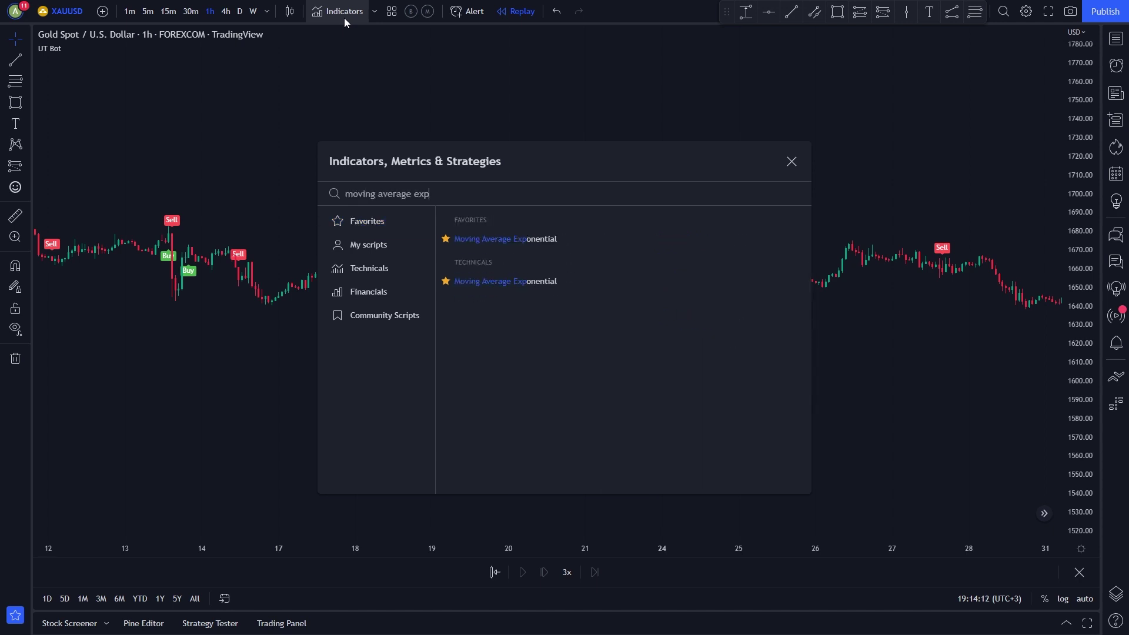
click(545, 237)
click(792, 161)
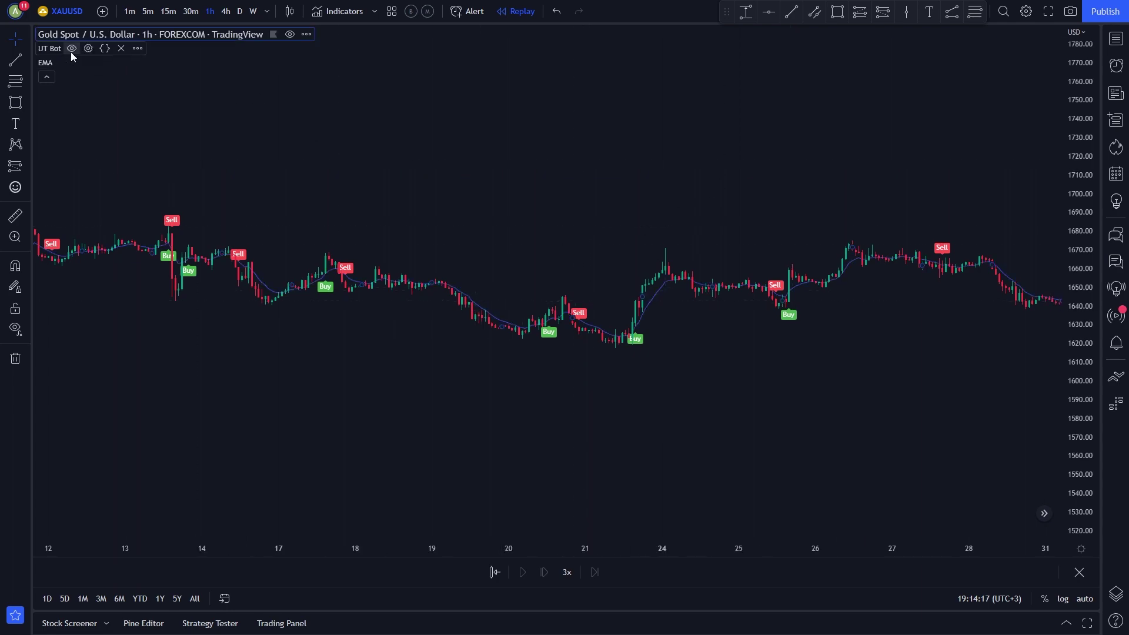
Set the EMA length to 200 and draw it as a yellow line of thickness 2
click(84, 64)
click(477, 228)
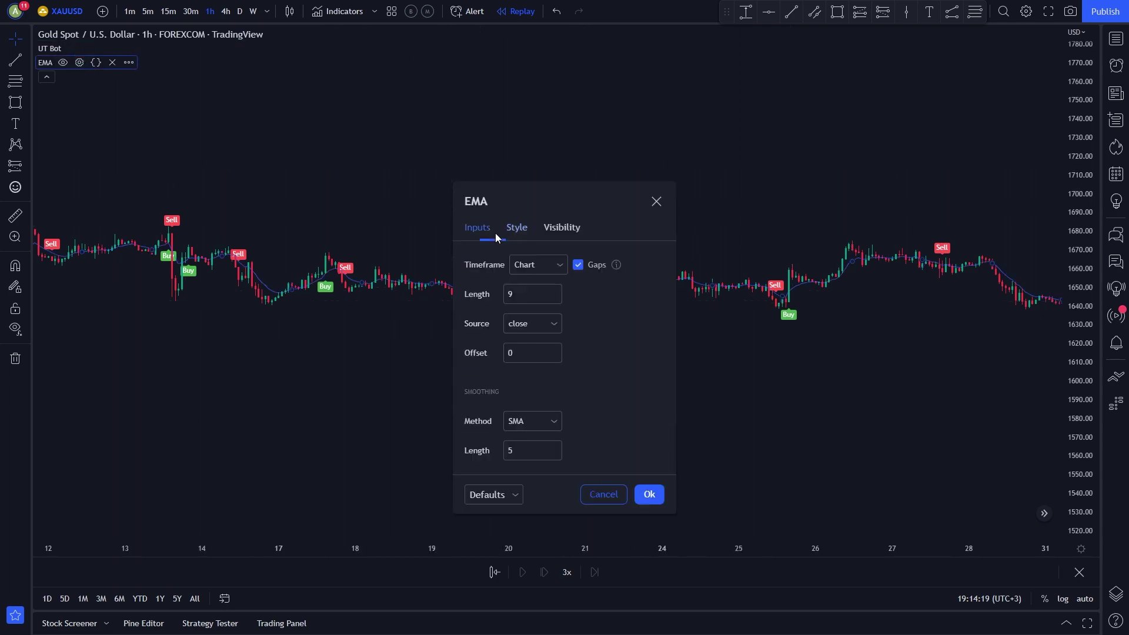
click(498, 288)
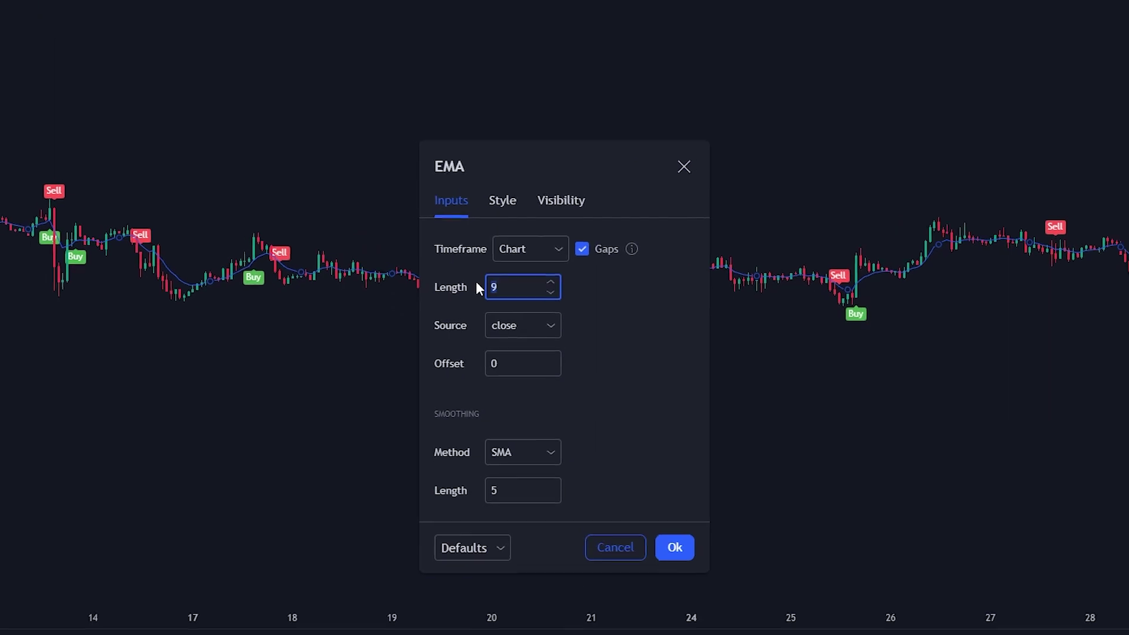
text(200)
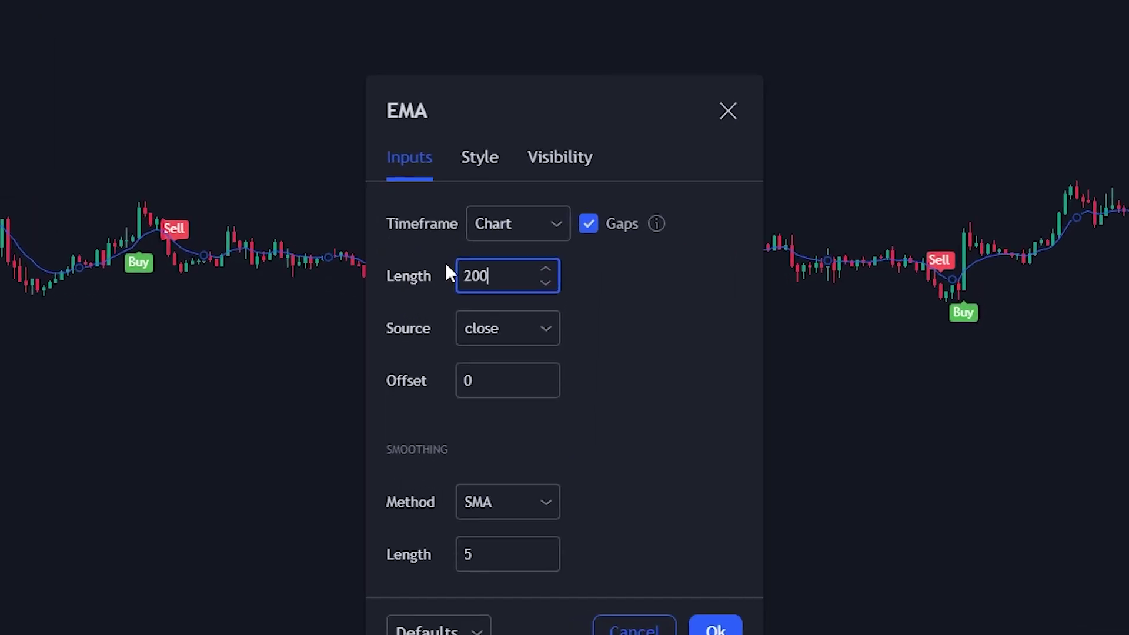
click(509, 202)
click(489, 159)
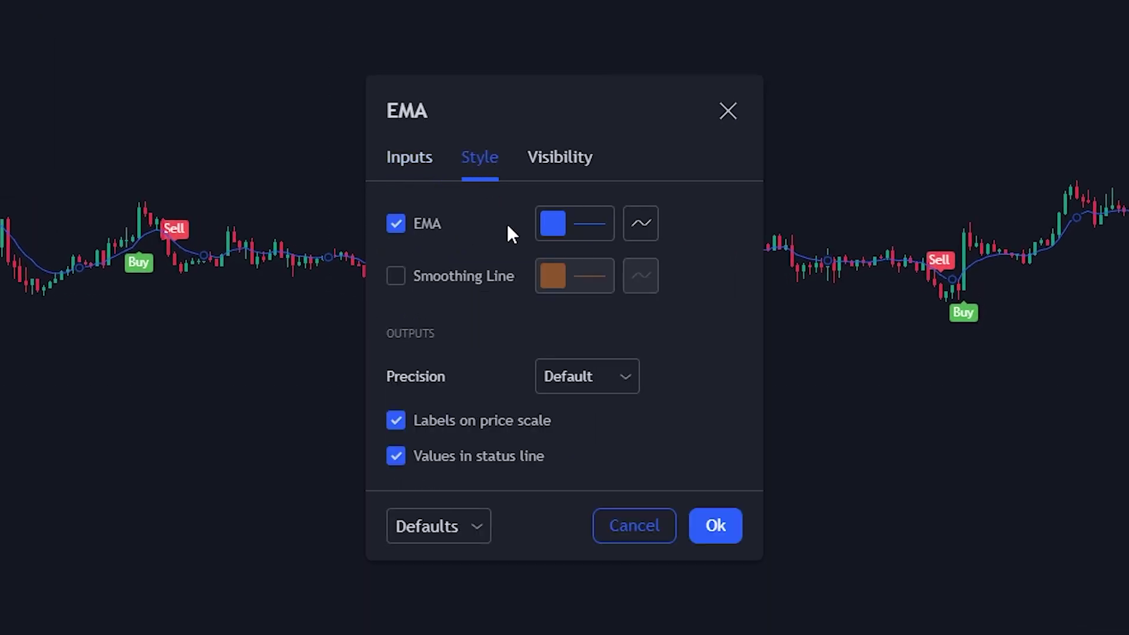
click(566, 222)
click(604, 290)
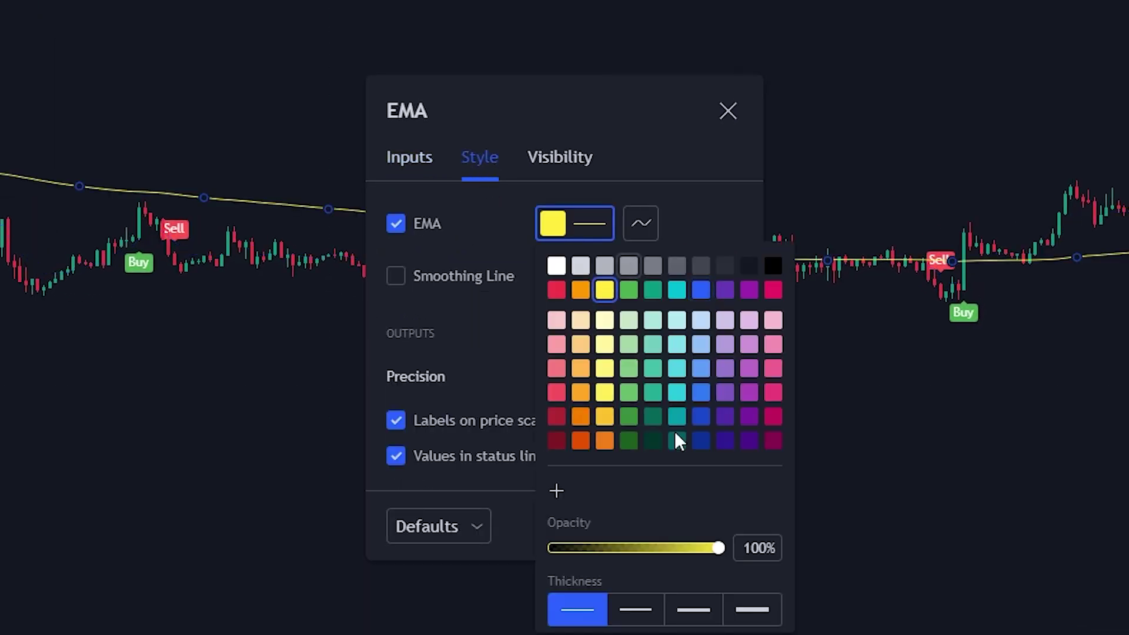
click(635, 609)
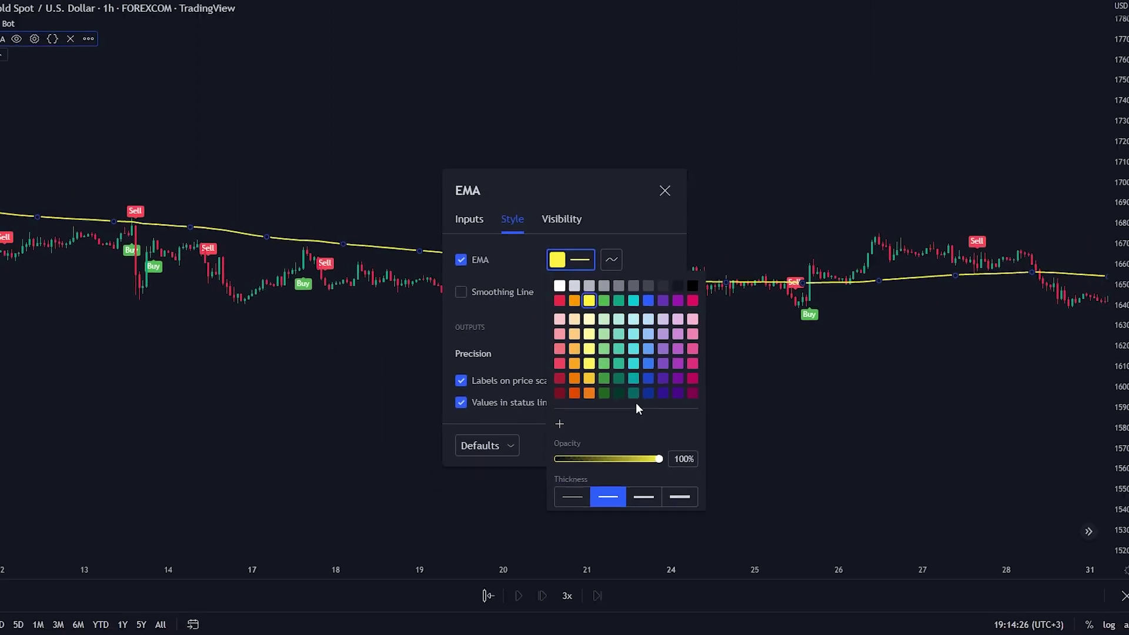
click(652, 294)
click(657, 443)
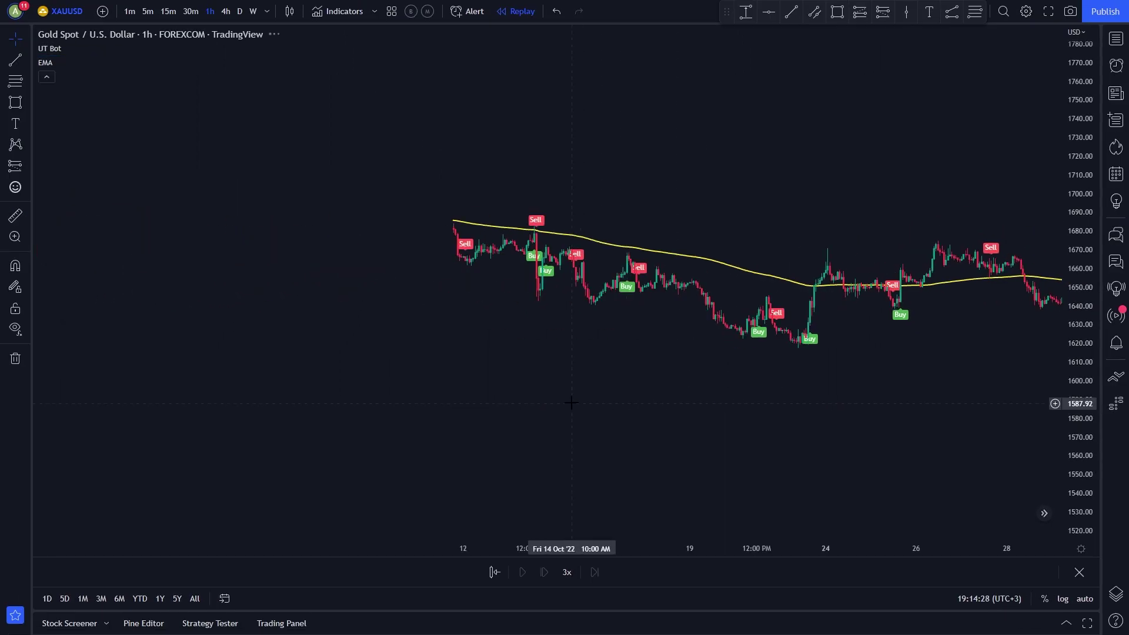
Set the replay start in early September and scroll back to the 27 July 2022 Buy signal
scroll(571, 403, down, 5)
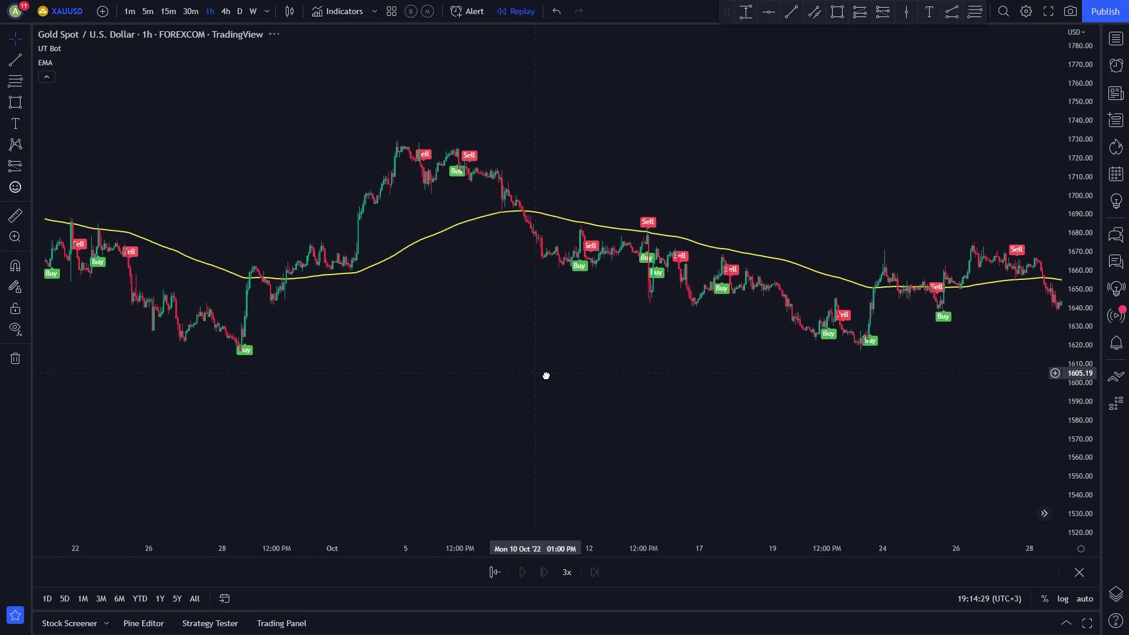
drag(493, 377, 848, 381)
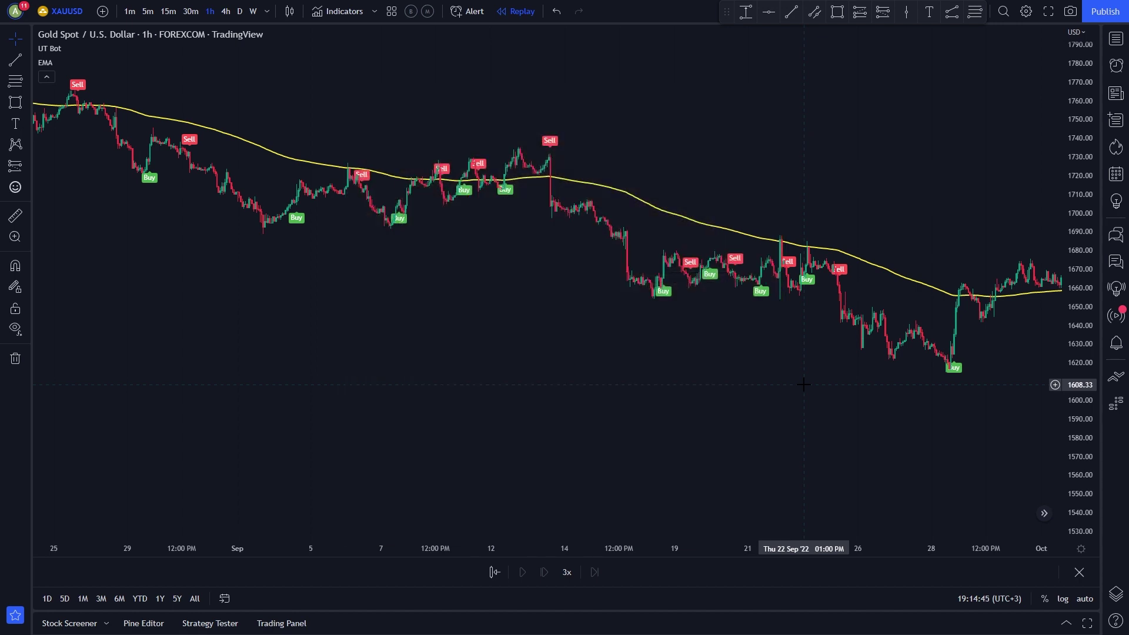
click(400, 309)
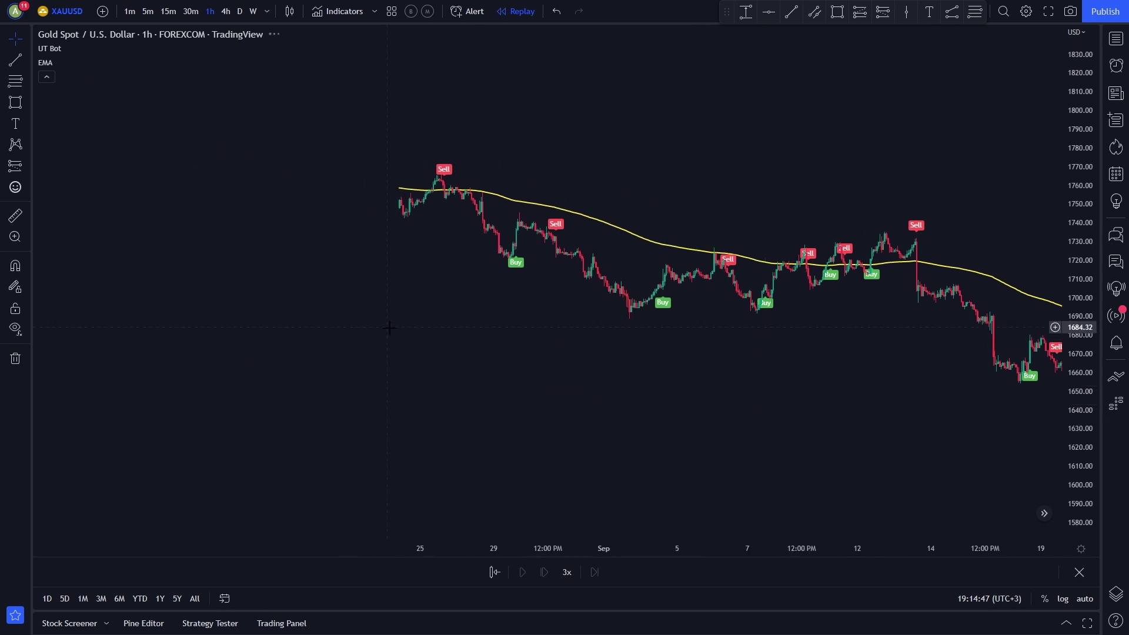
scroll(572, 367, left, 10)
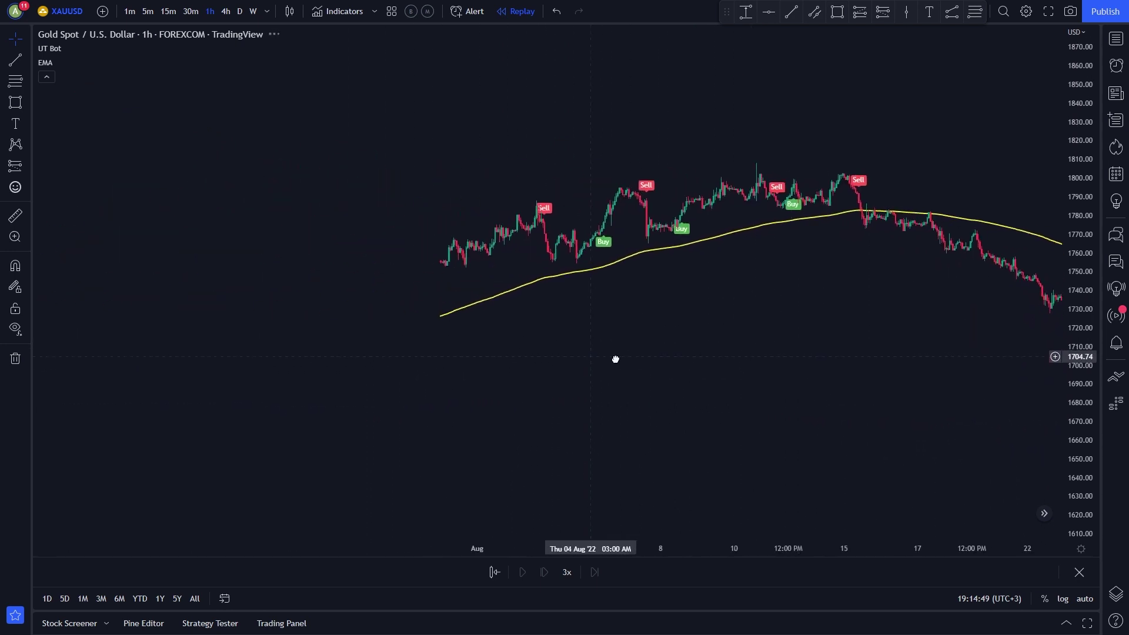
scroll(607, 350, up, 5)
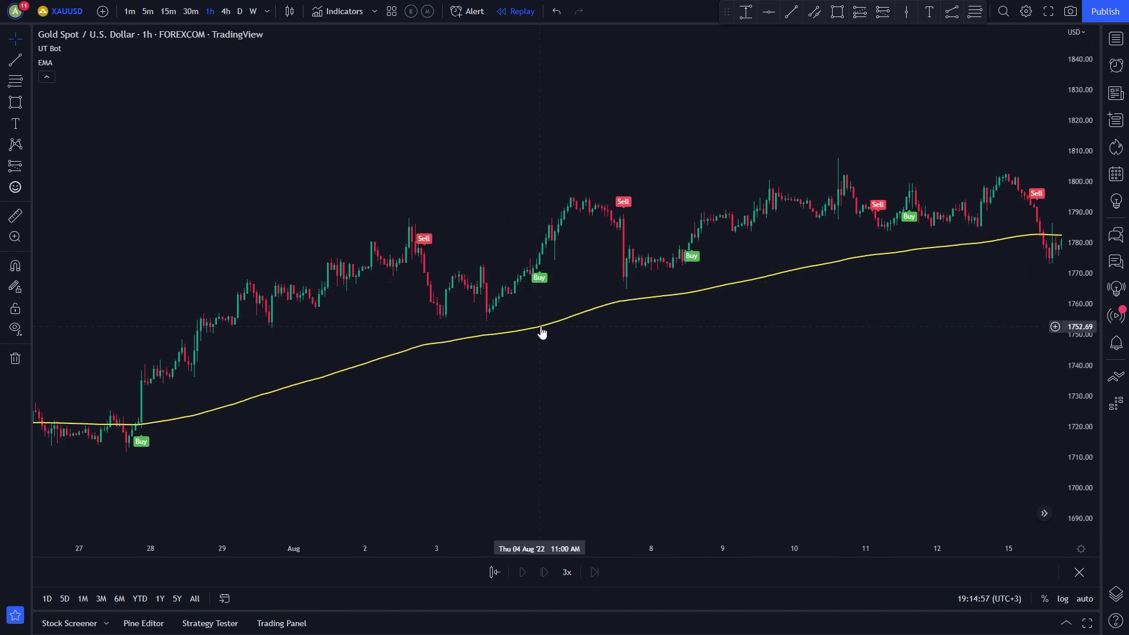
scroll(541, 333, left, 10)
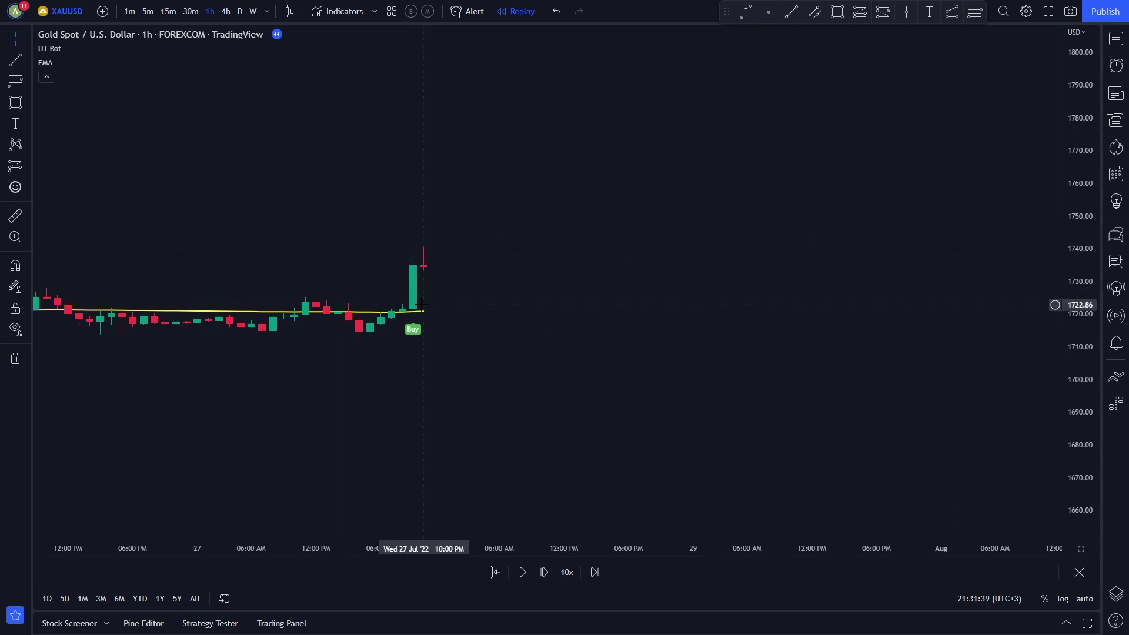
Draw a long position at the Buy candle with stop near 1712 and target 1767.62
click(861, 11)
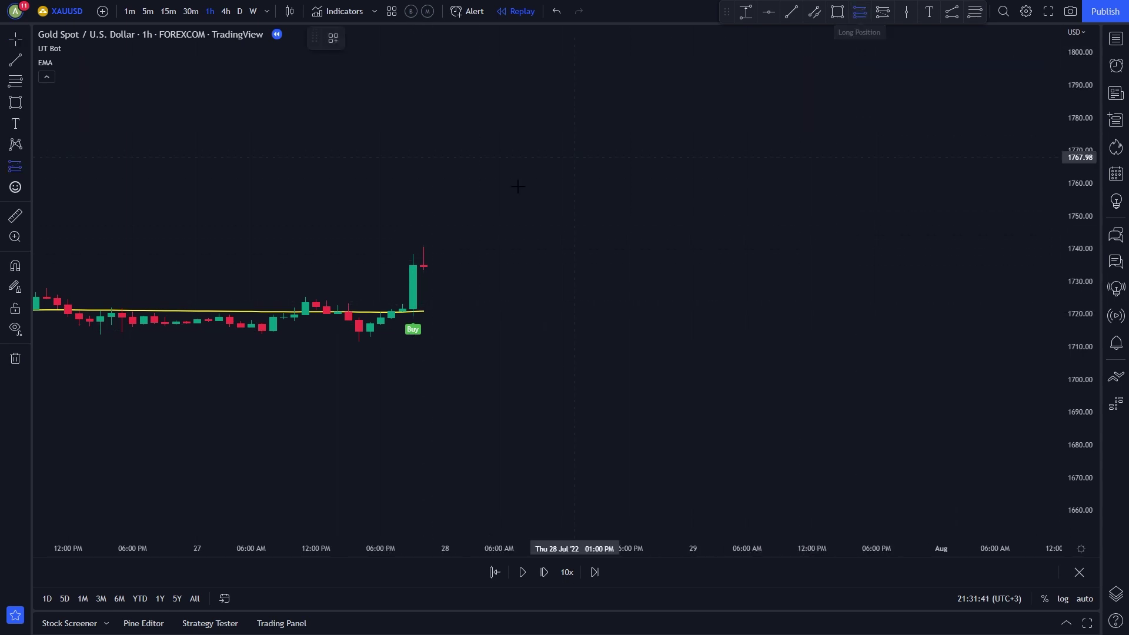
click(431, 263)
drag(435, 279, 425, 340)
drag(437, 247, 454, 159)
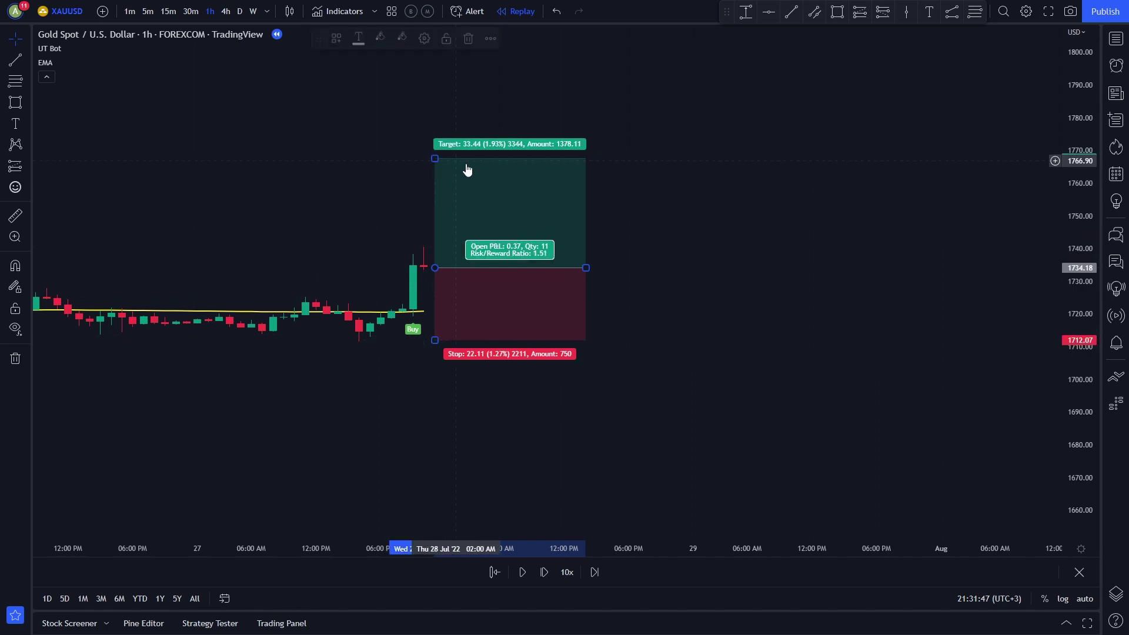
scroll(866, 310, down, 3)
click(866, 310)
Replay bars until the target is reached, then trim the long box to end there
drag(866, 309, 541, 298)
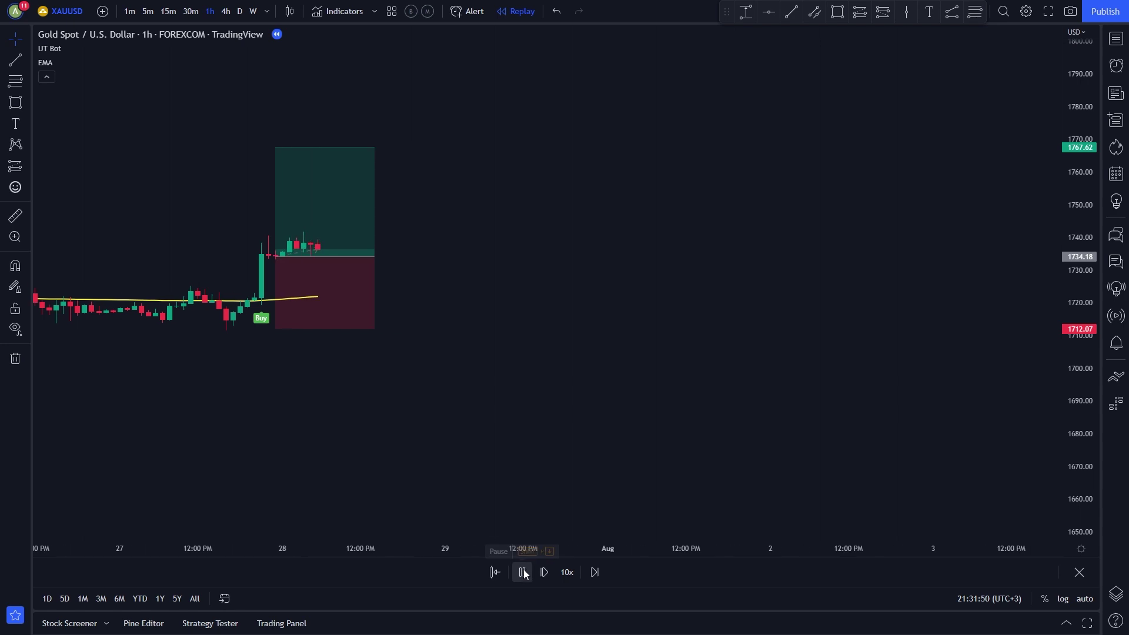
scroll(605, 412, down, 3)
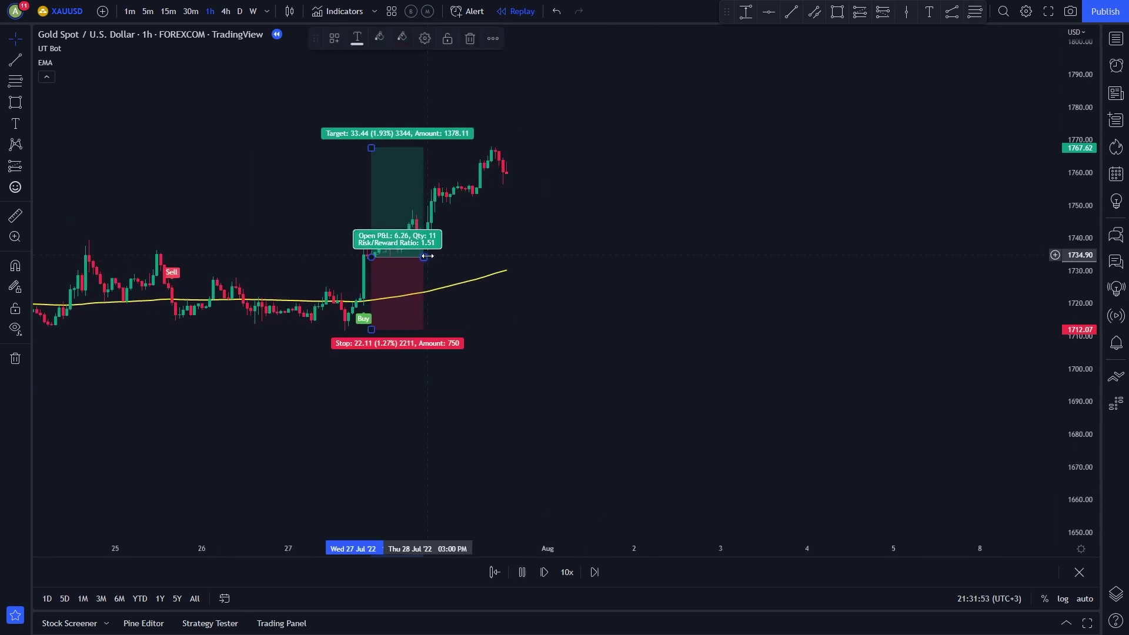
drag(424, 257, 617, 253)
click(522, 572)
drag(695, 265, 546, 265)
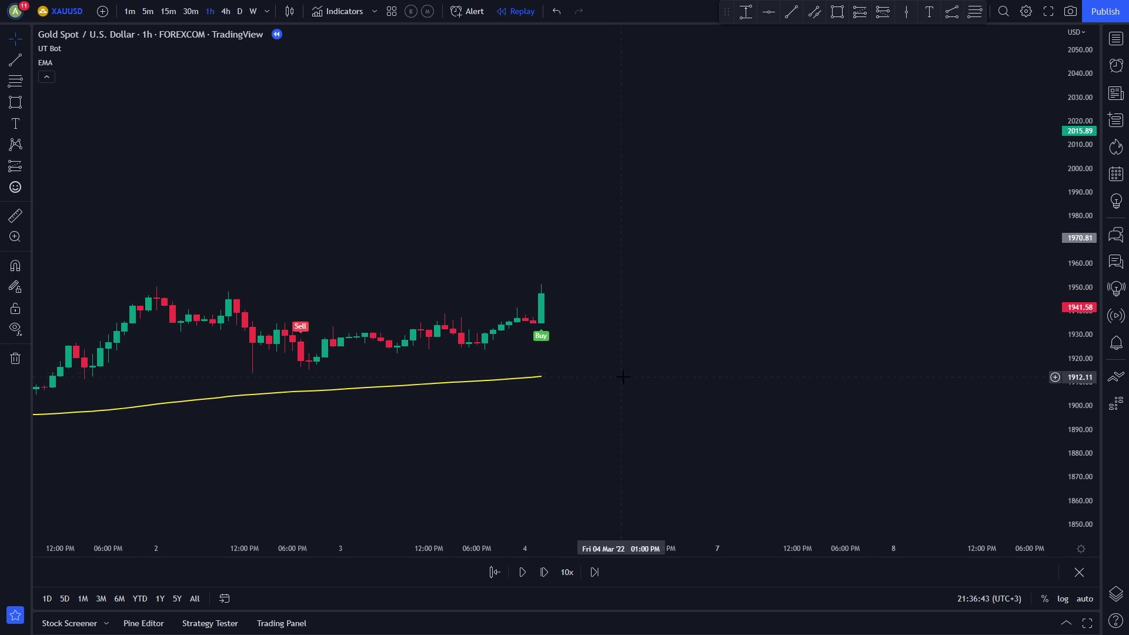
Draw a long position at the 4 March Buy with stop 1924.24 and target 1981.96
click(859, 11)
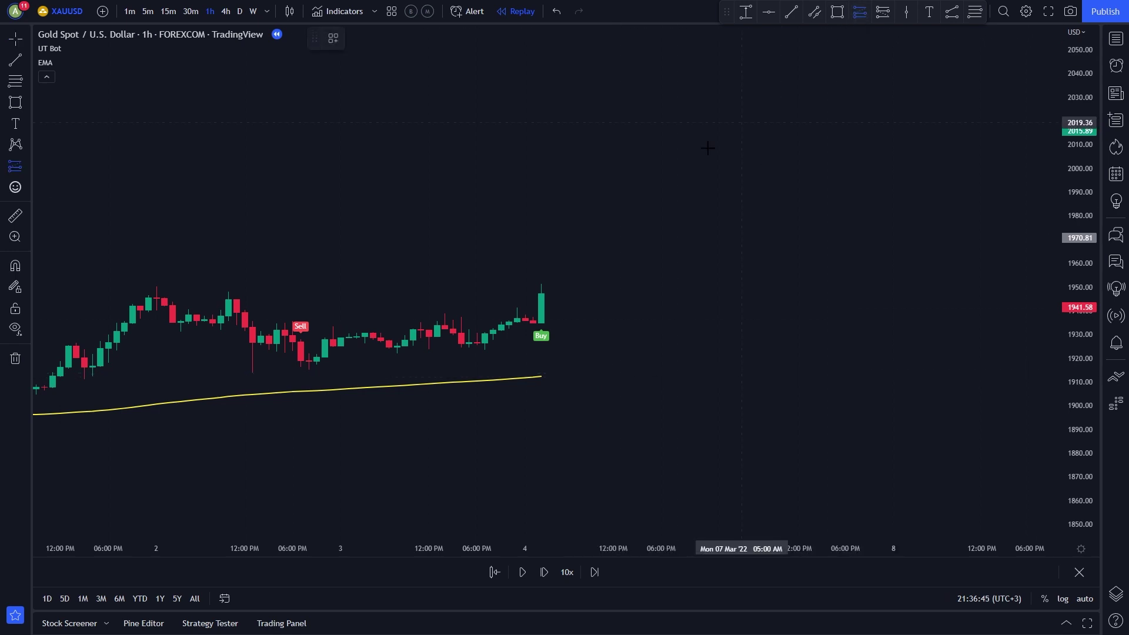
click(549, 294)
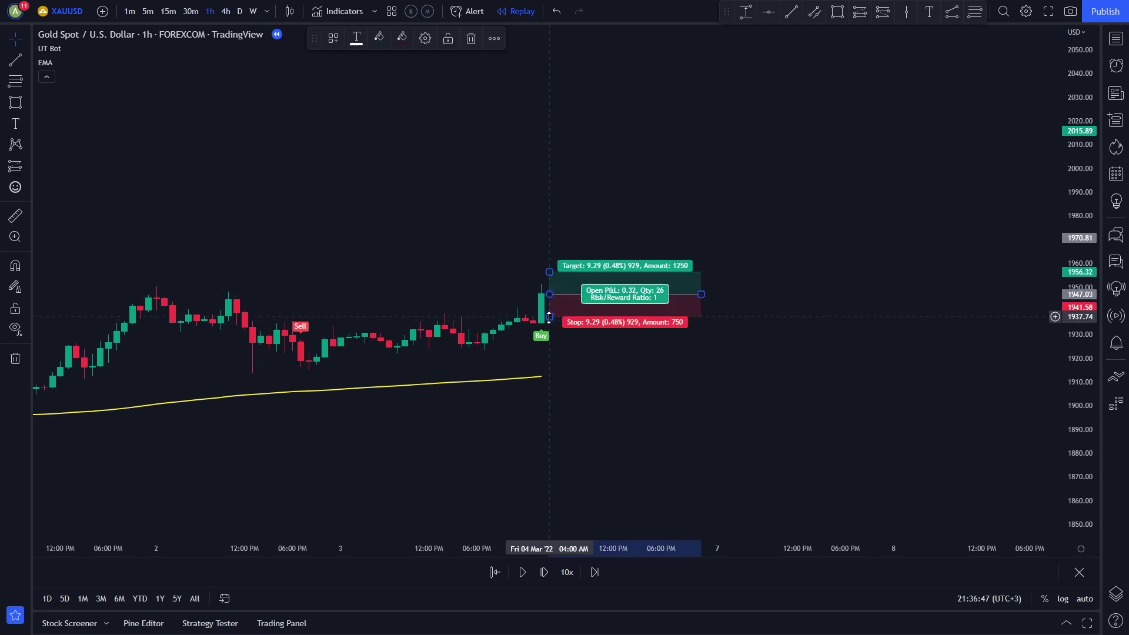
drag(549, 318, 549, 348)
drag(553, 265, 561, 187)
Replay until the trade closes at target, then check its Closed P&L
scroll(747, 425, down, 2)
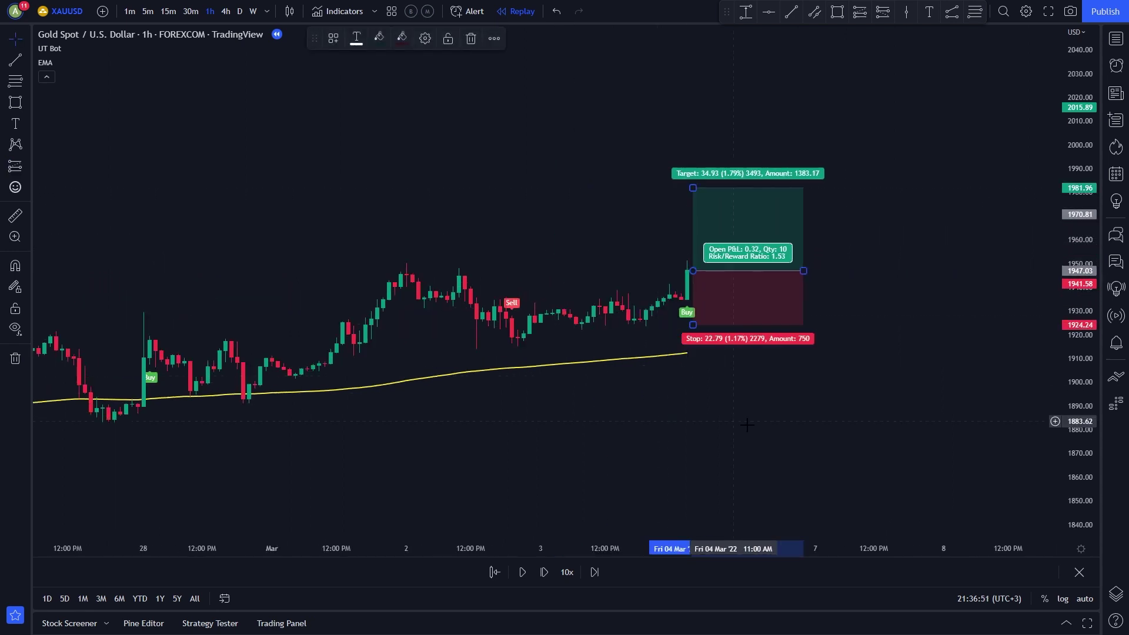
click(527, 570)
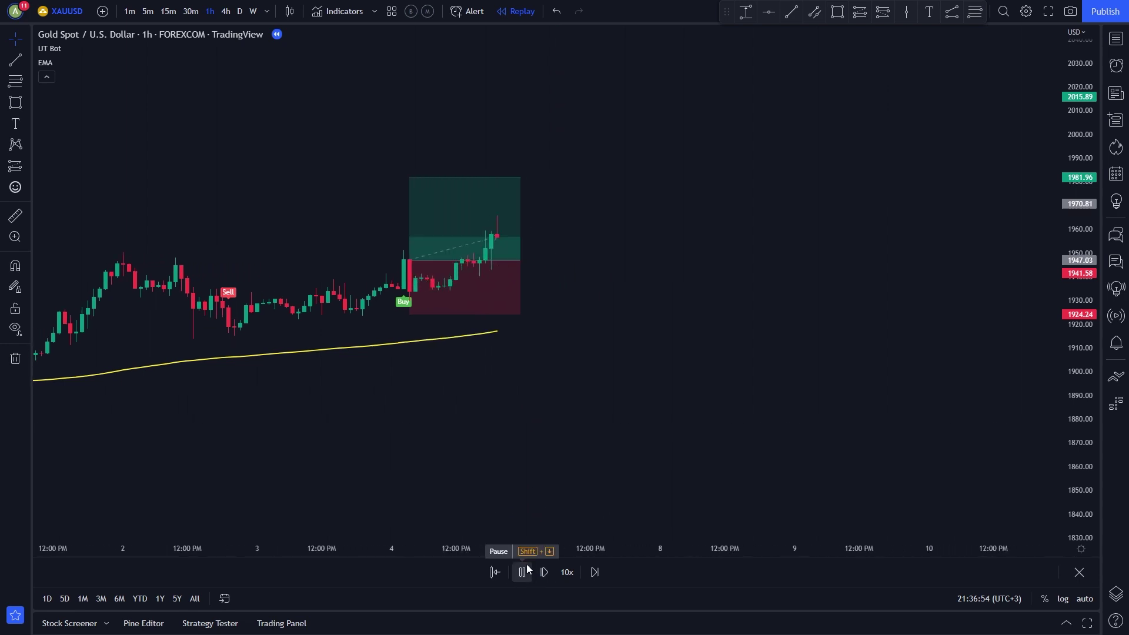
click(527, 565)
click(516, 272)
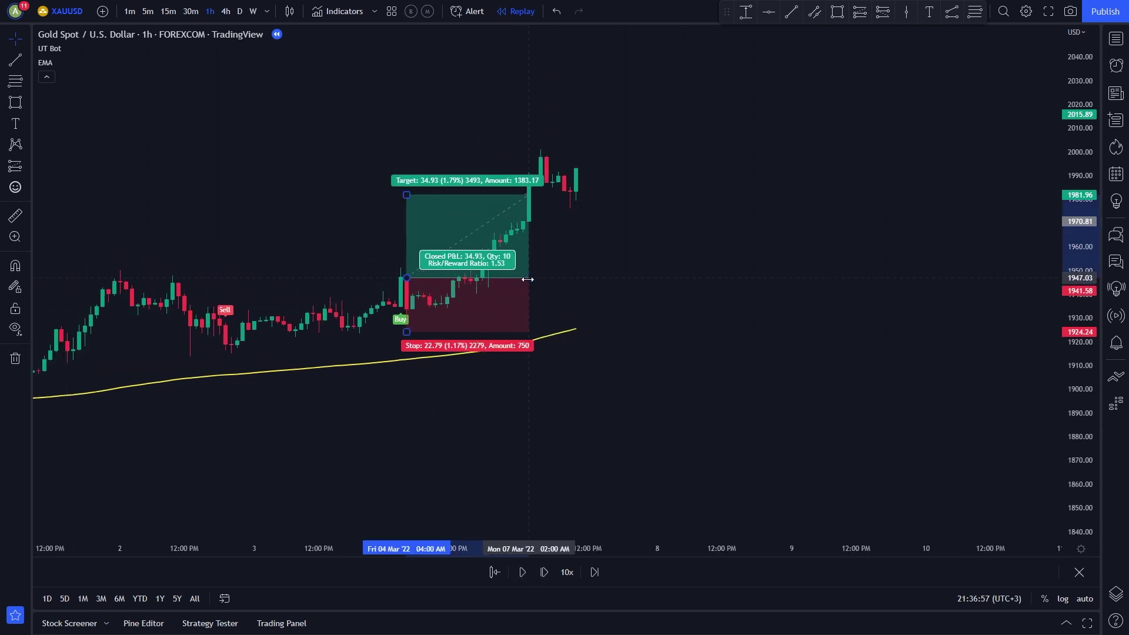
click(589, 368)
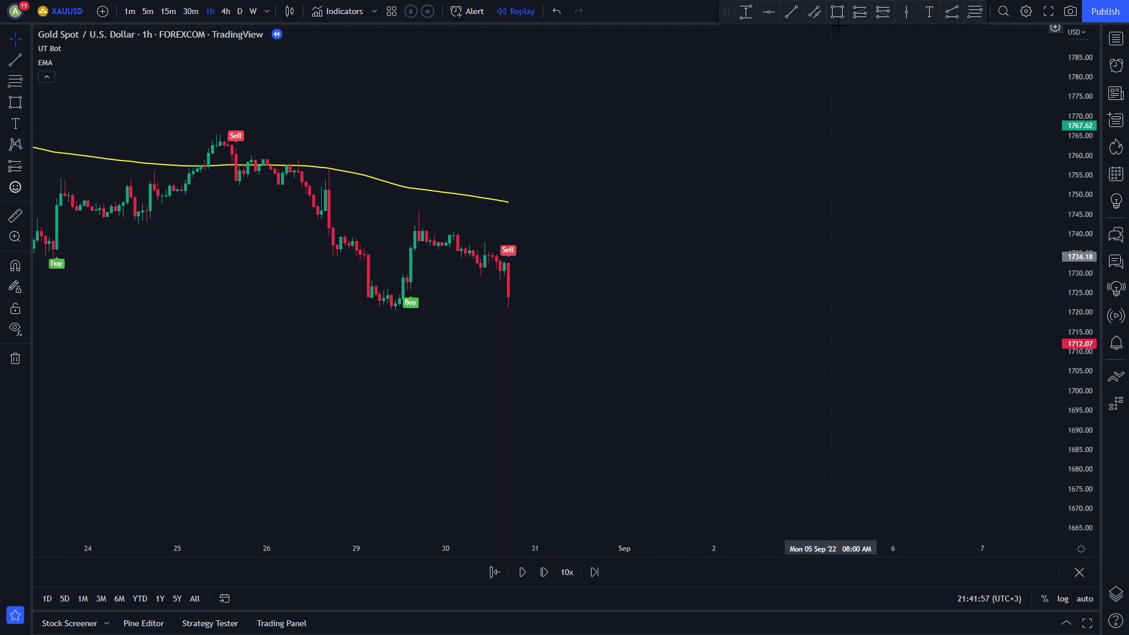
Place a short position at the August Sell with stop 1745.02 and target 1693.76
click(517, 295)
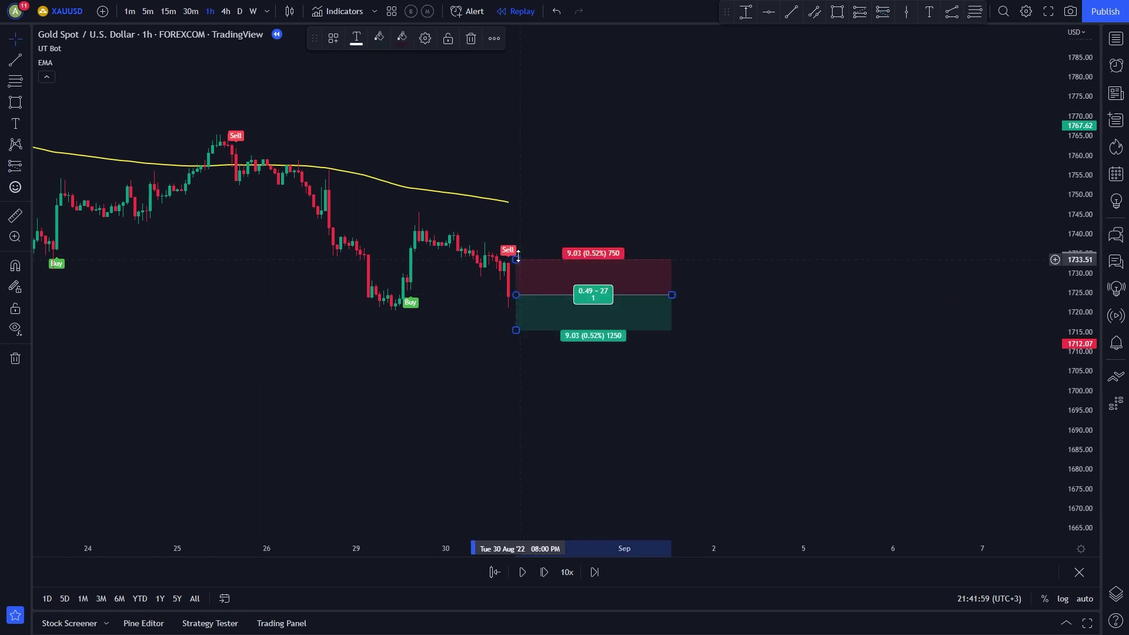
drag(518, 256, 522, 214)
drag(517, 330, 522, 419)
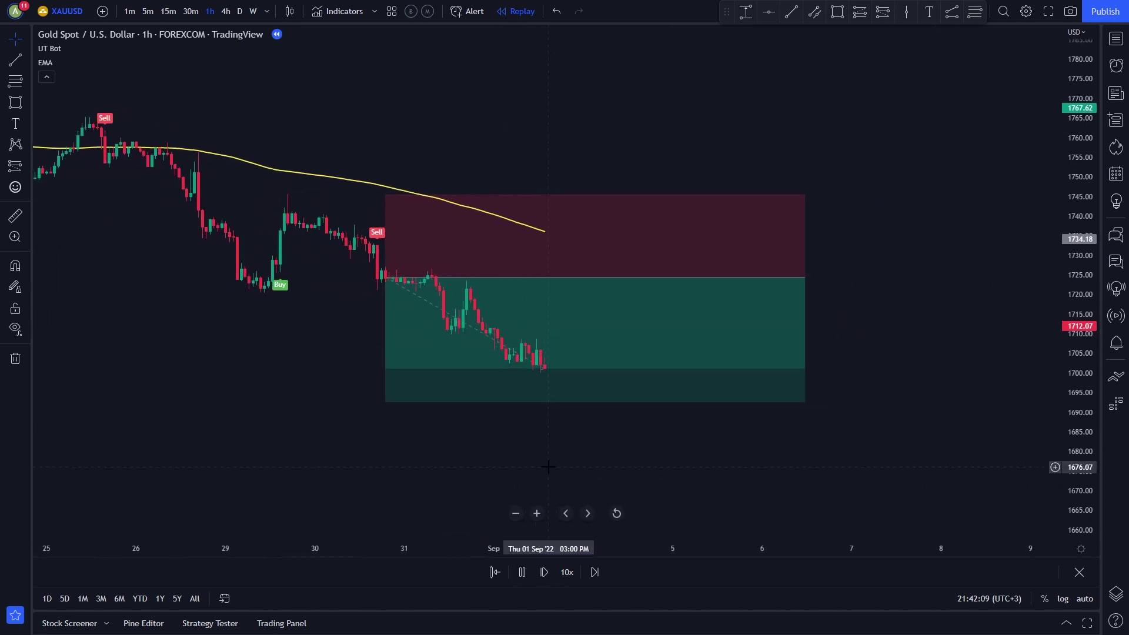
Pause the replay and shorten the short box to end at the target hit
click(521, 572)
drag(751, 277, 506, 277)
click(590, 405)
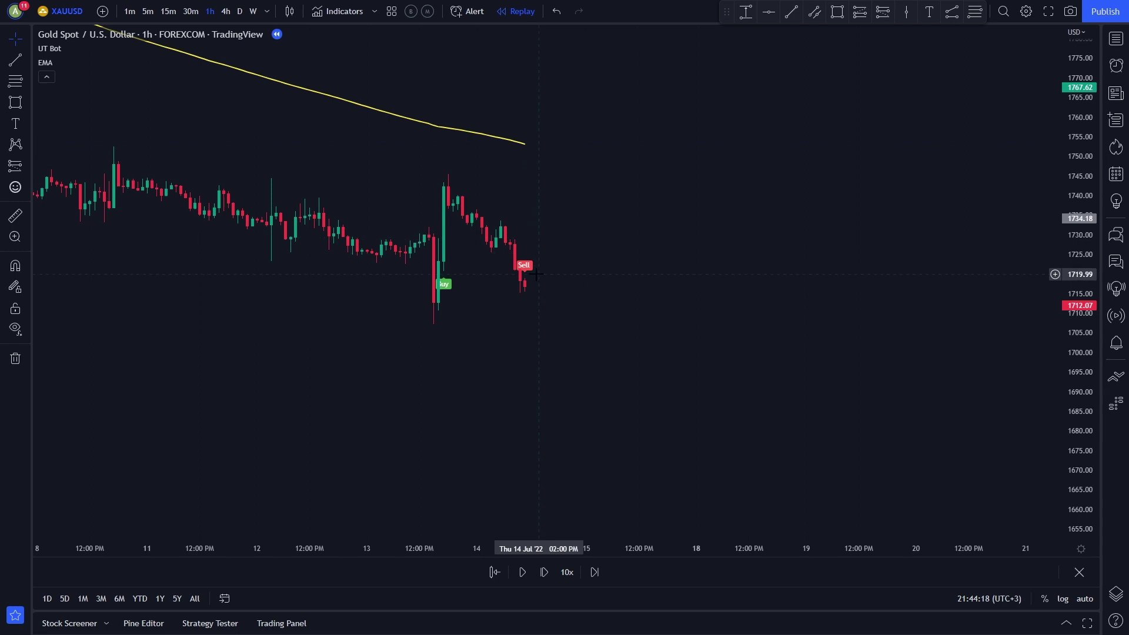
Place a short position at the 14 July Sell with stop near 1742 and target 1682.52
click(883, 12)
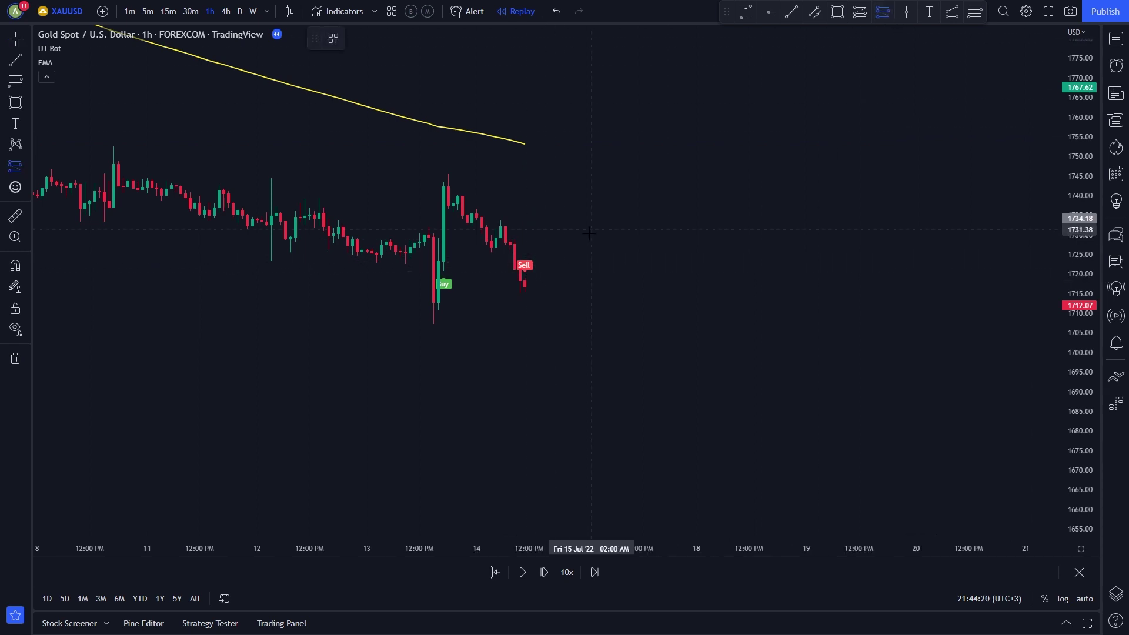
click(529, 281)
drag(529, 244, 528, 187)
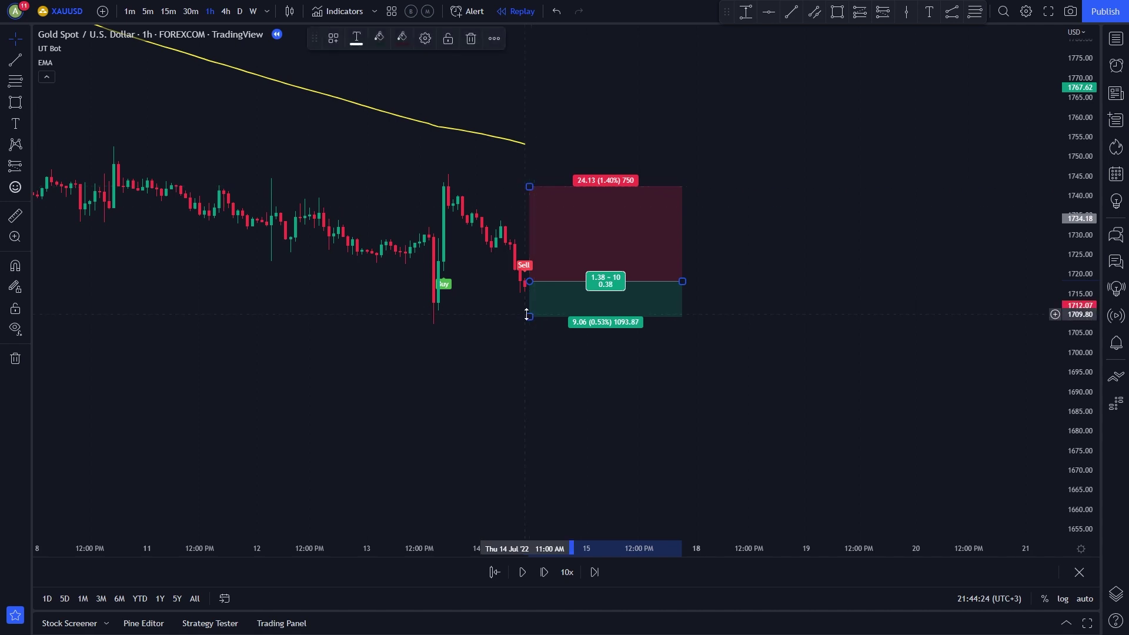
drag(529, 316, 524, 423)
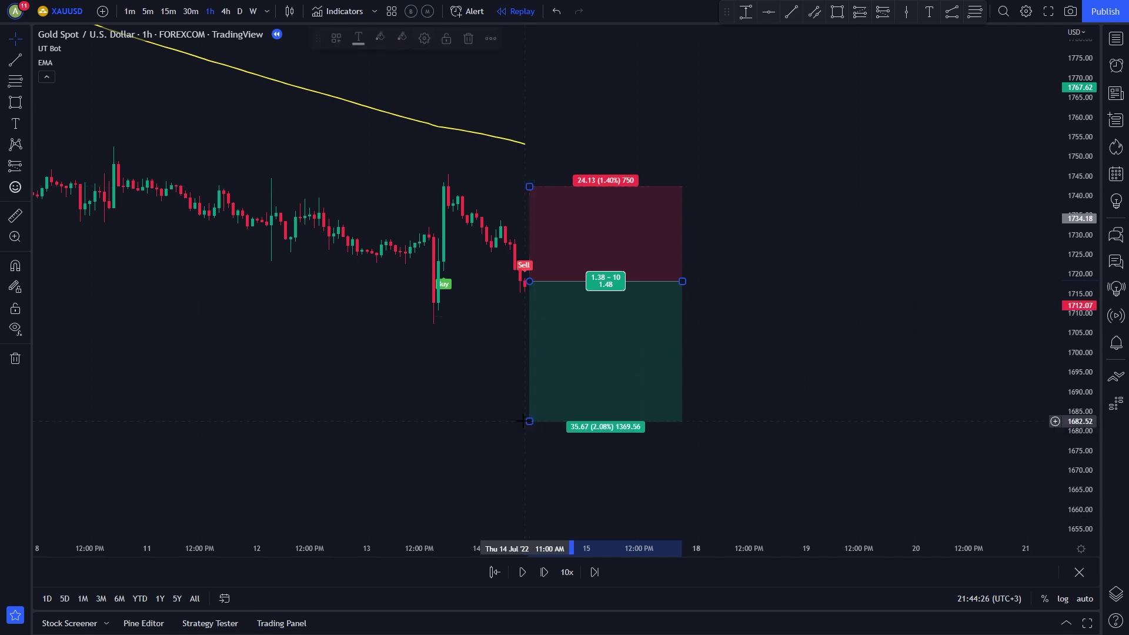
click(530, 515)
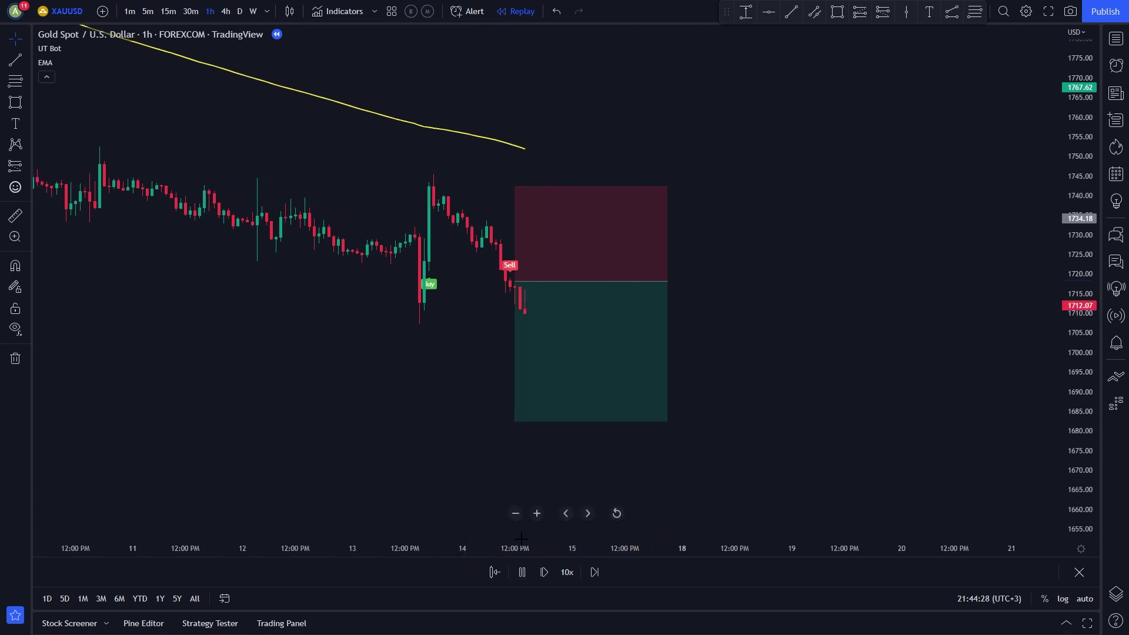
Widen the short box forward, pause once the target is reached, and frame the whole trade
scroll(388, 423, down, 3)
drag(612, 268, 806, 290)
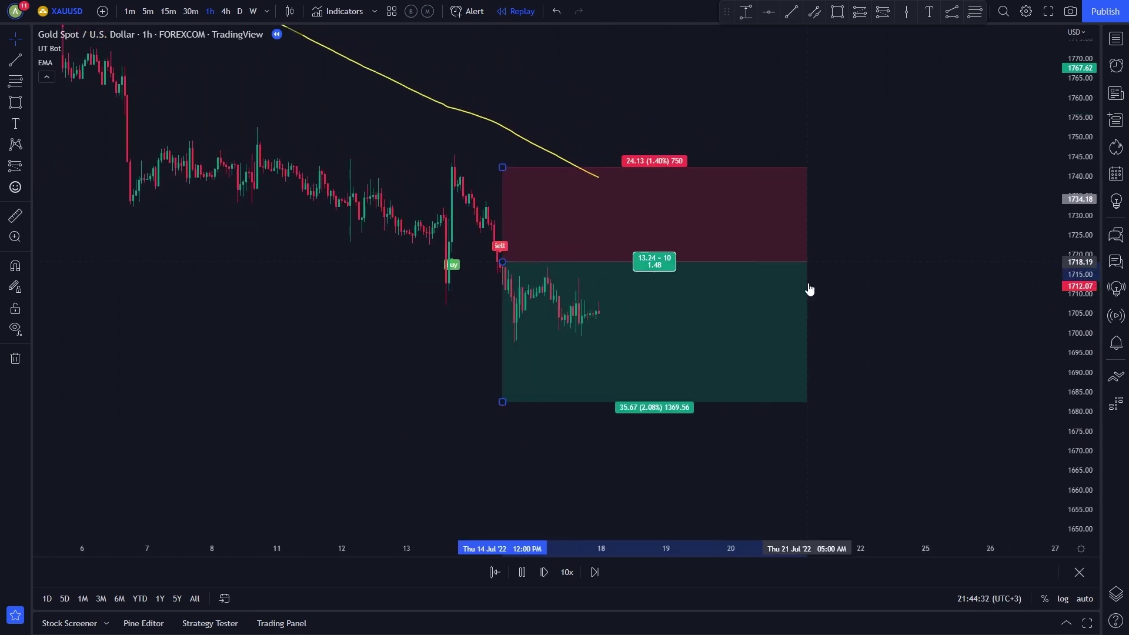
scroll(661, 459, up, 2)
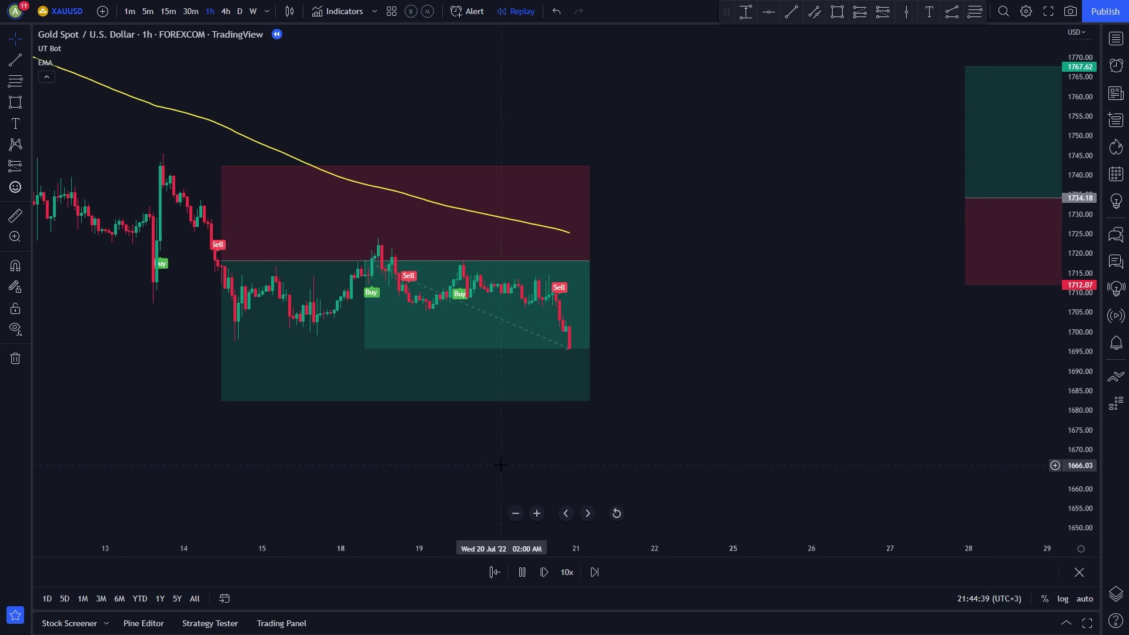
click(522, 385)
click(519, 572)
scroll(574, 470, up, 2)
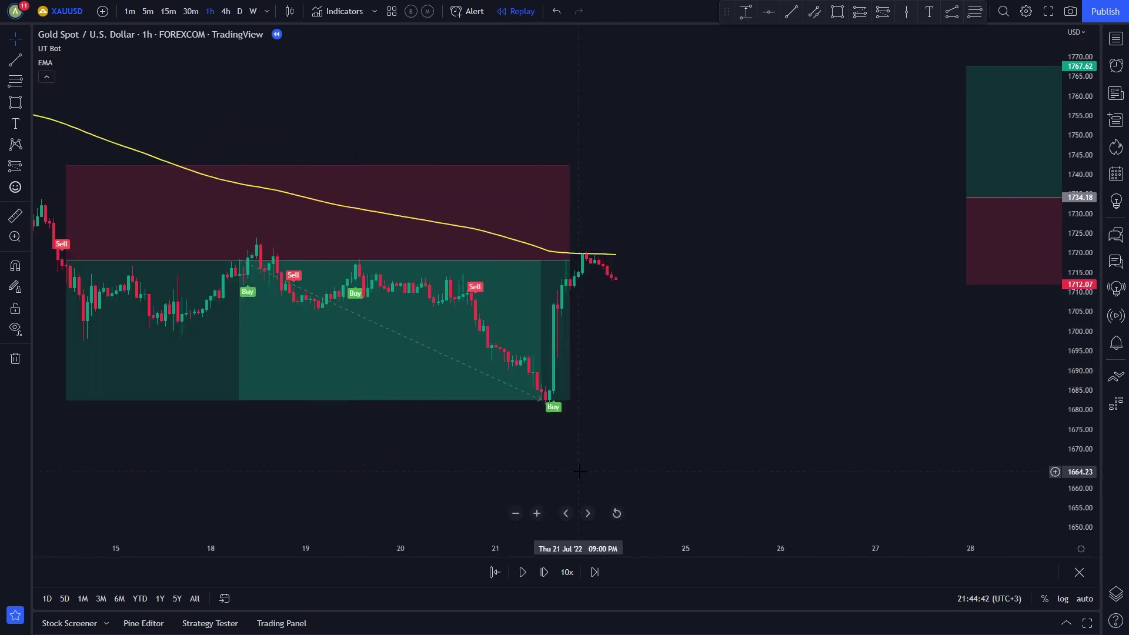
drag(574, 470, 676, 470)
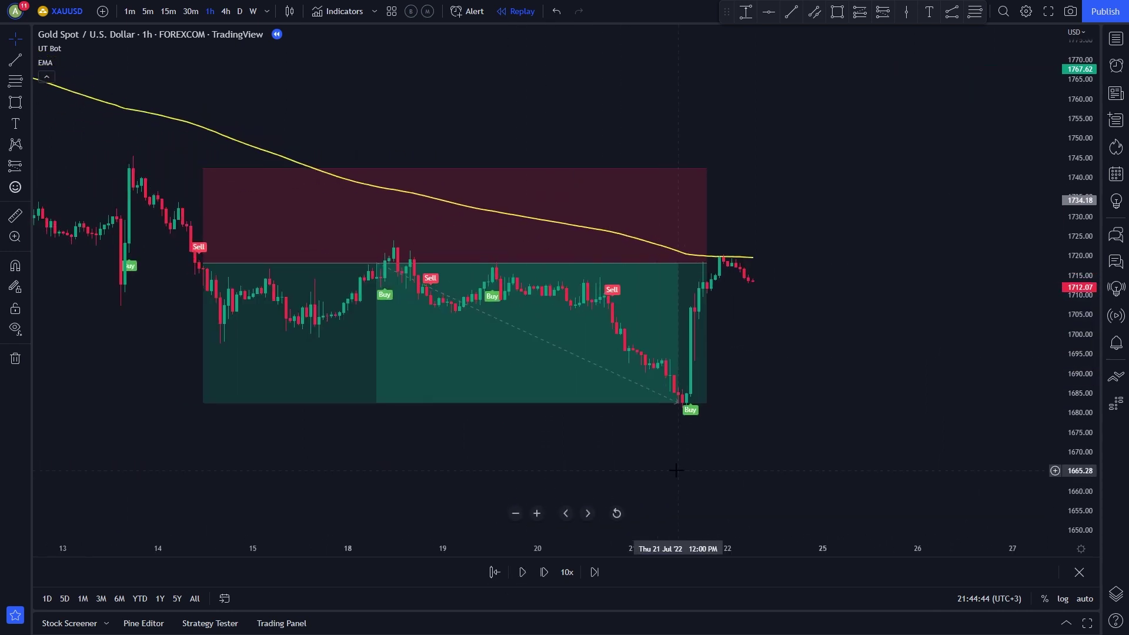